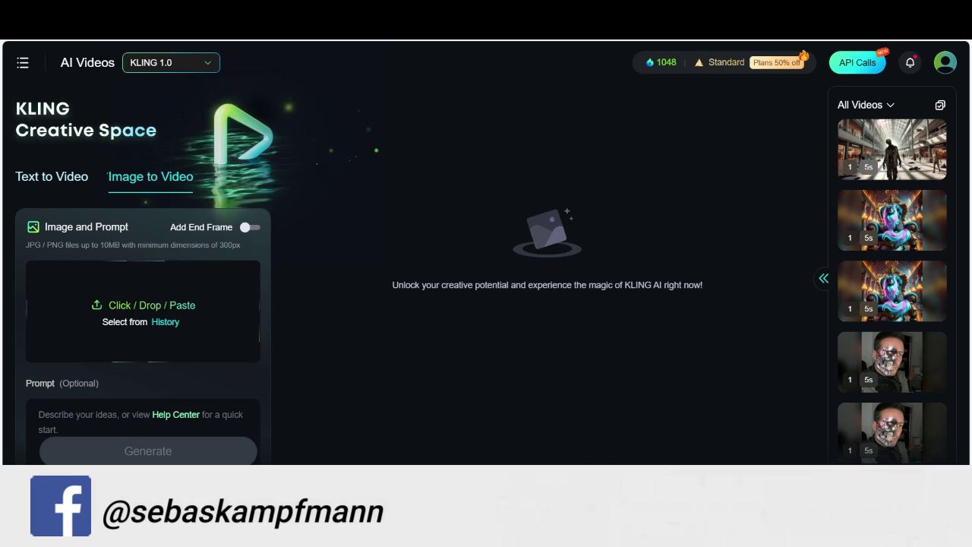
Switch to text-to-video creation and enter the prompt "A cute puppy dance to a rap, on the streets, just like a human".
click(52, 176)
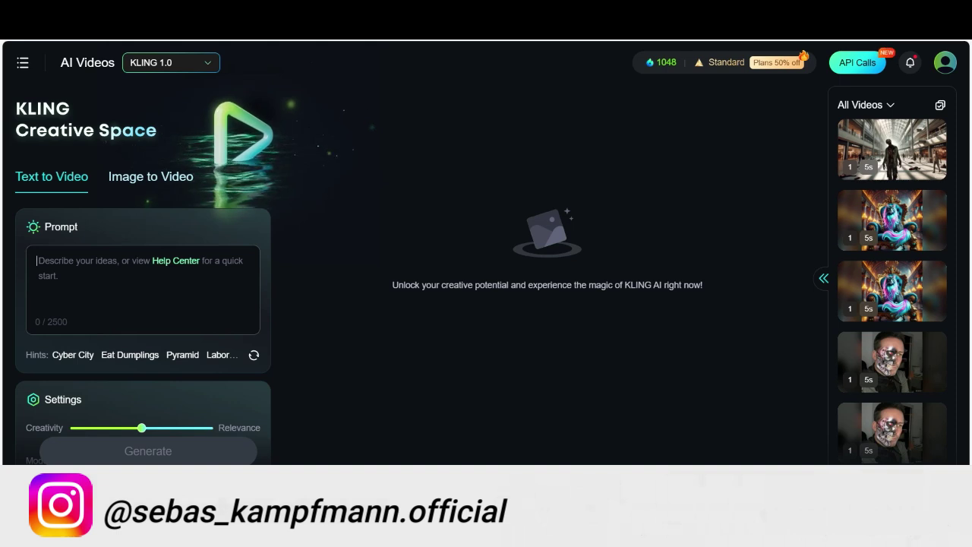
scroll(143, 304, down, 1)
text(A)
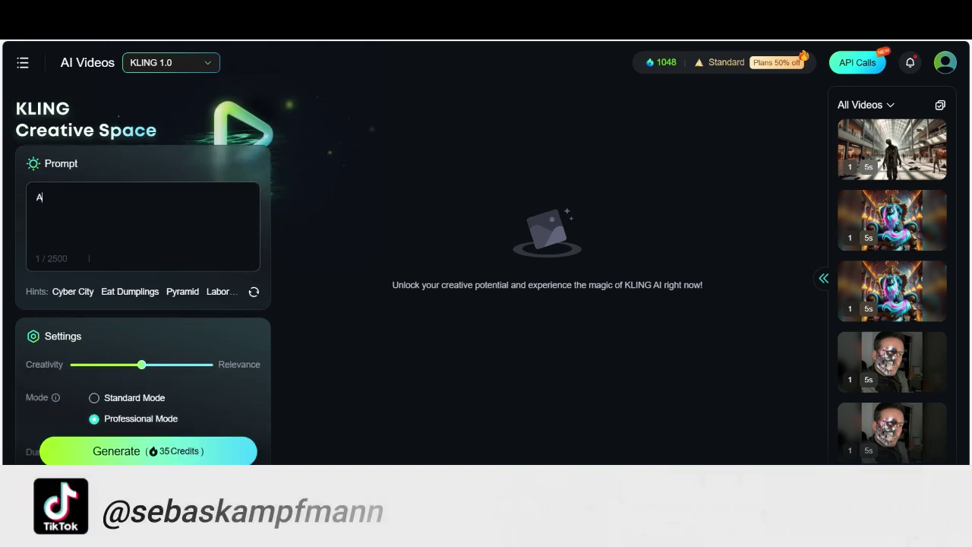
text( cute puppy )
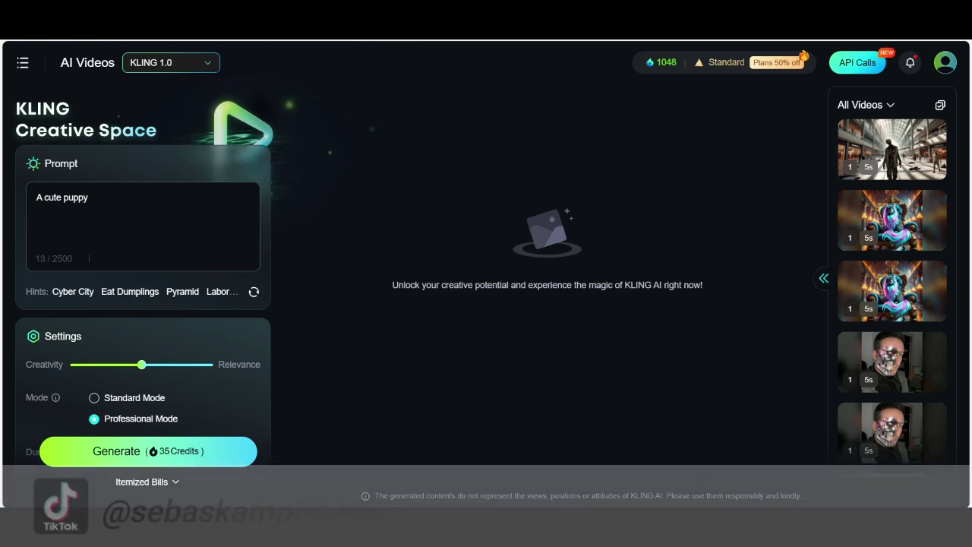
text(dance )
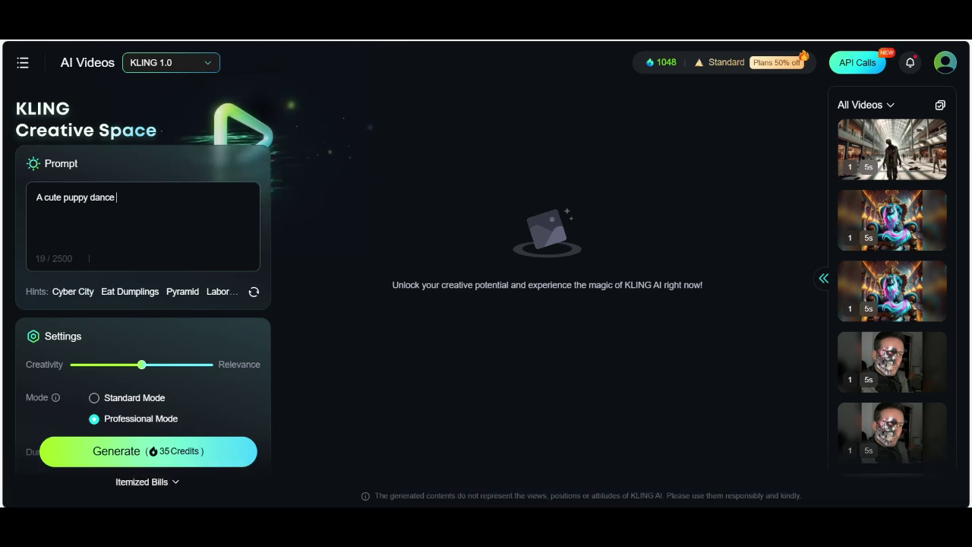
text(to a r)
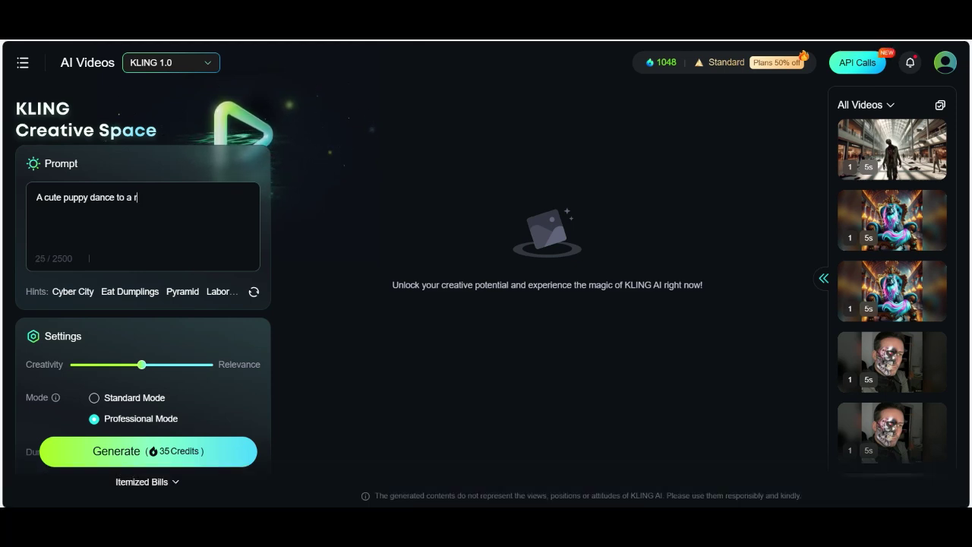
text(ap.)
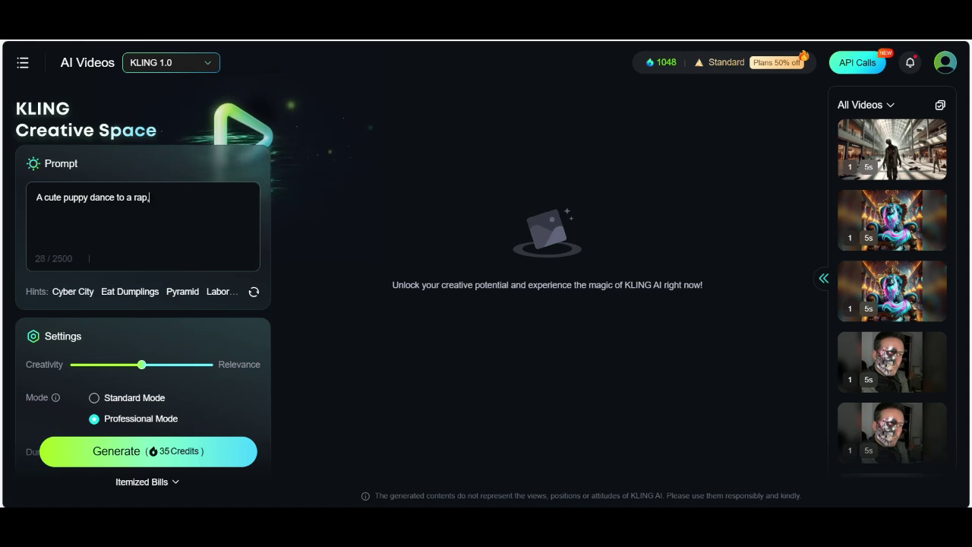
key(BackSpace)
text(, o)
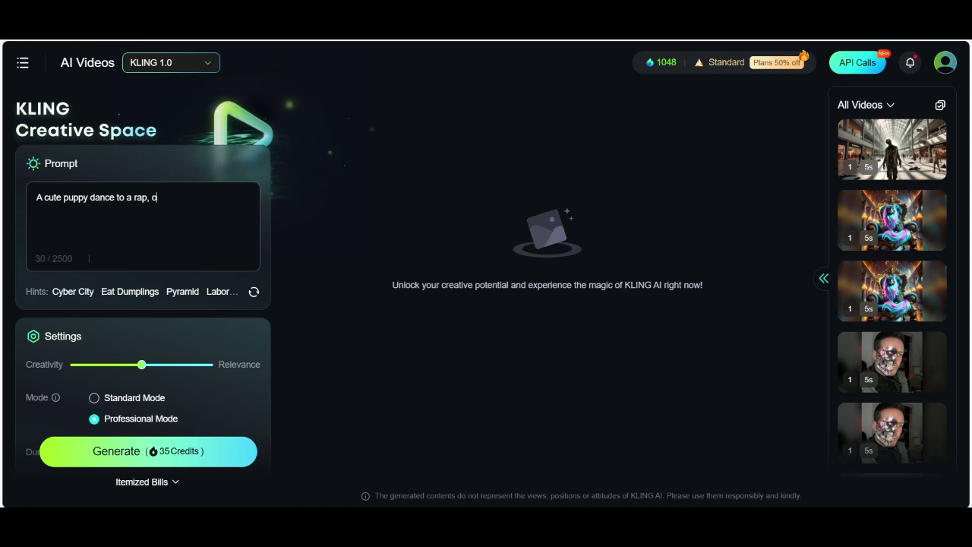
text(n the street)
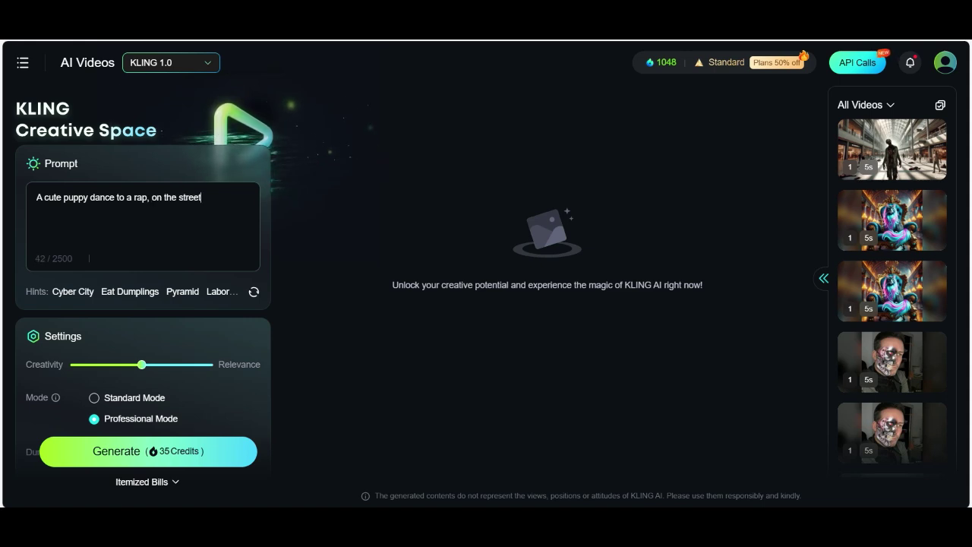
text(s, just like a human)
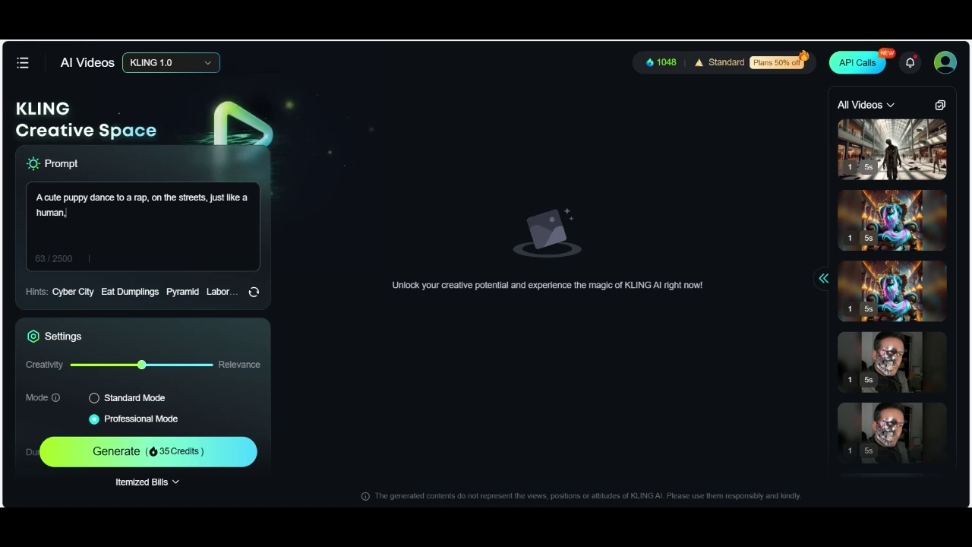
Extend the prompt with ", He gesticulate with his hands and nod his head,".
text(, He)
text( gesti)
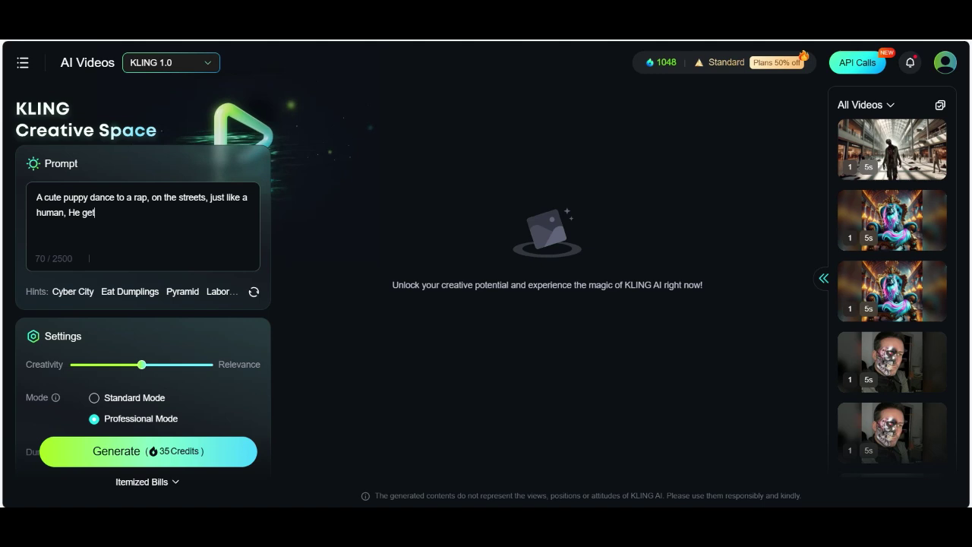
key(BackSpace)
key(BackSpace)
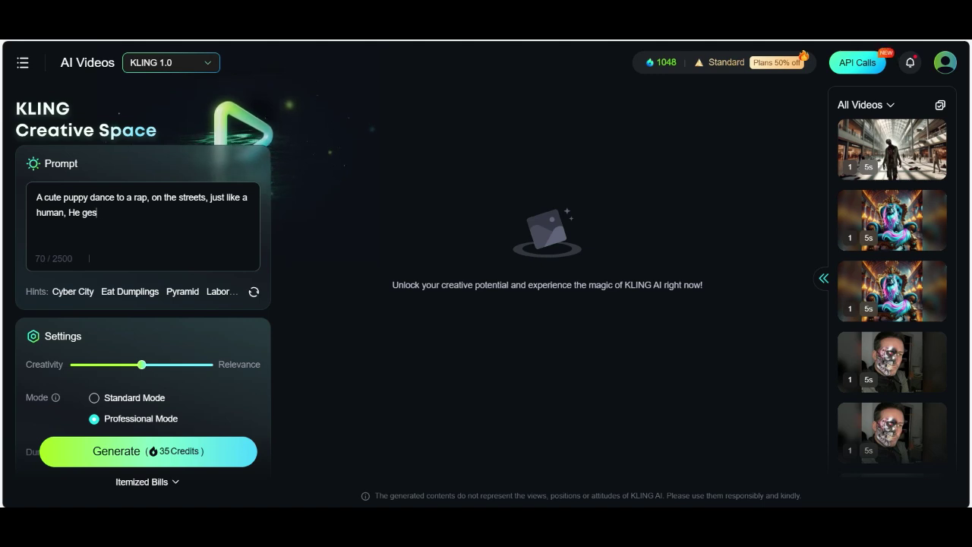
text(tricula)
key(BackSpace)
key(BackSpace)
key(BackSpace)
key(BackSpace)
key(BackSpace)
key(BackSpace)
text(iculate with his hands and nod)
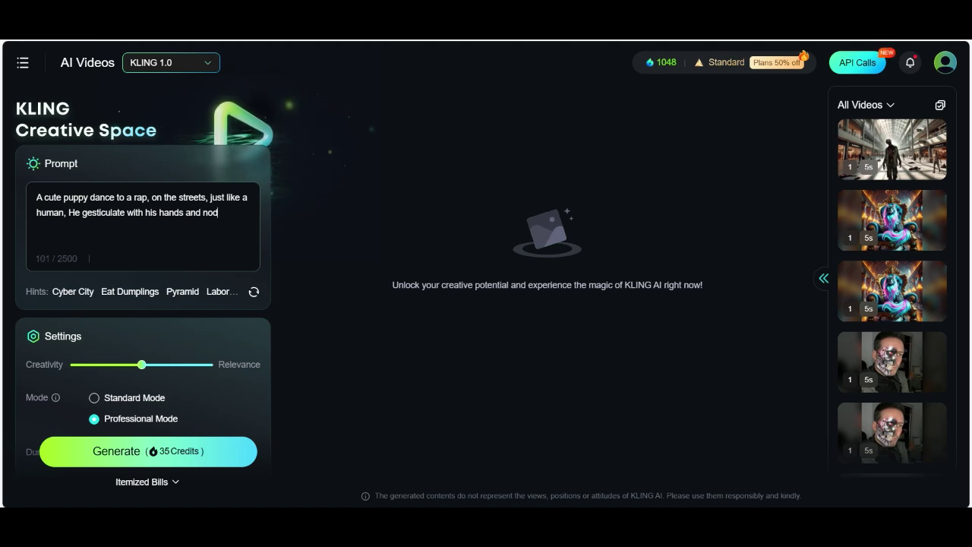
text( his he)
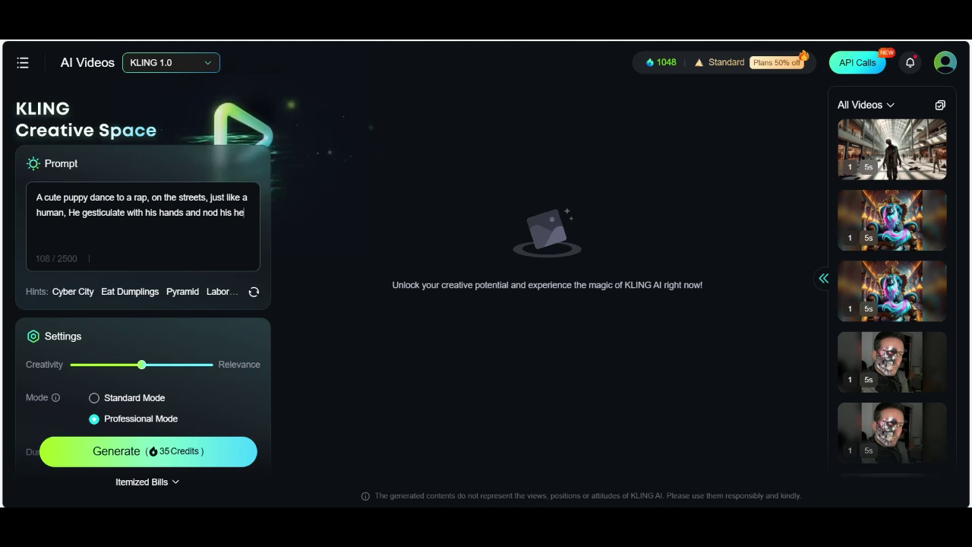
text(ad,)
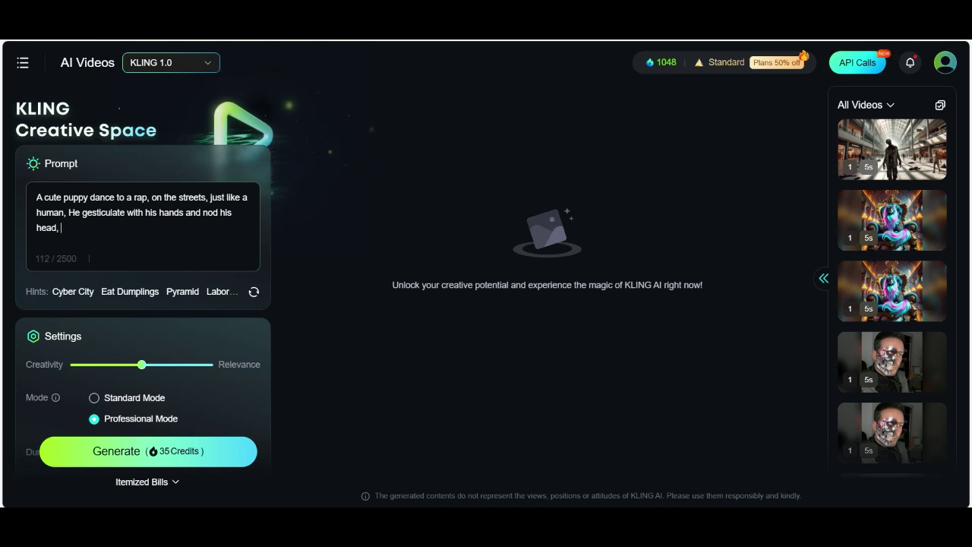
Set the generation mode to Standard Mode and generate the puppy video.
scroll(143, 304, down, 5)
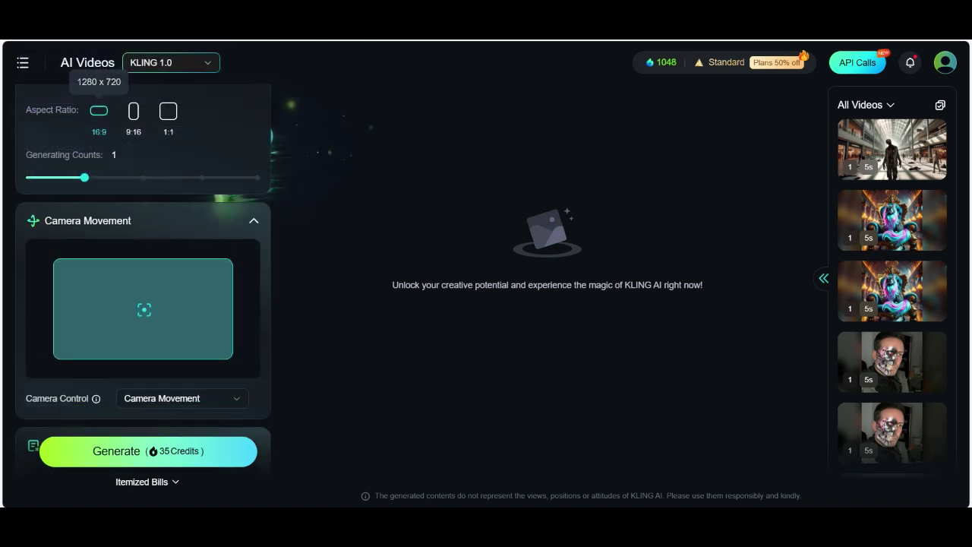
scroll(143, 303, down, 2)
click(37, 339)
scroll(143, 304, up, 6)
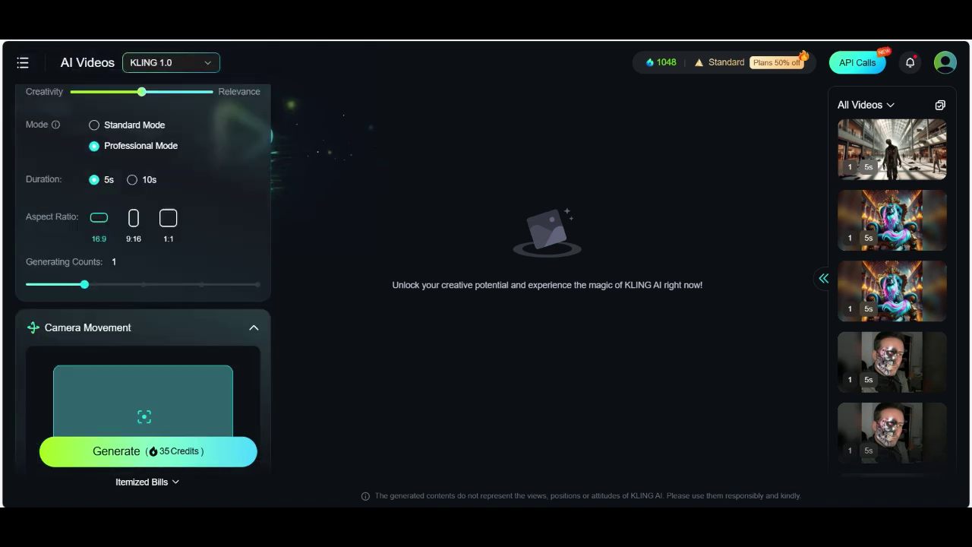
click(94, 258)
scroll(94, 258, up, 2)
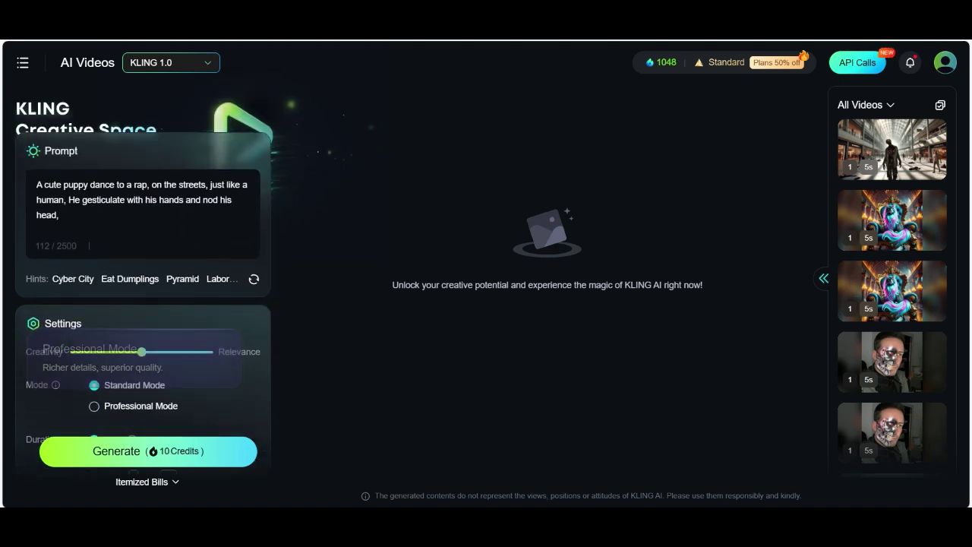
scroll(143, 304, up, 2)
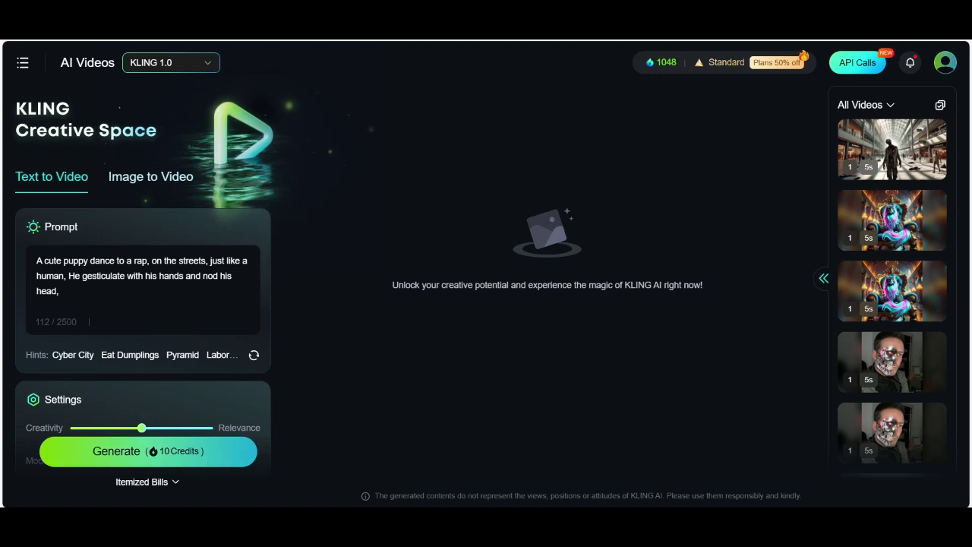
click(148, 451)
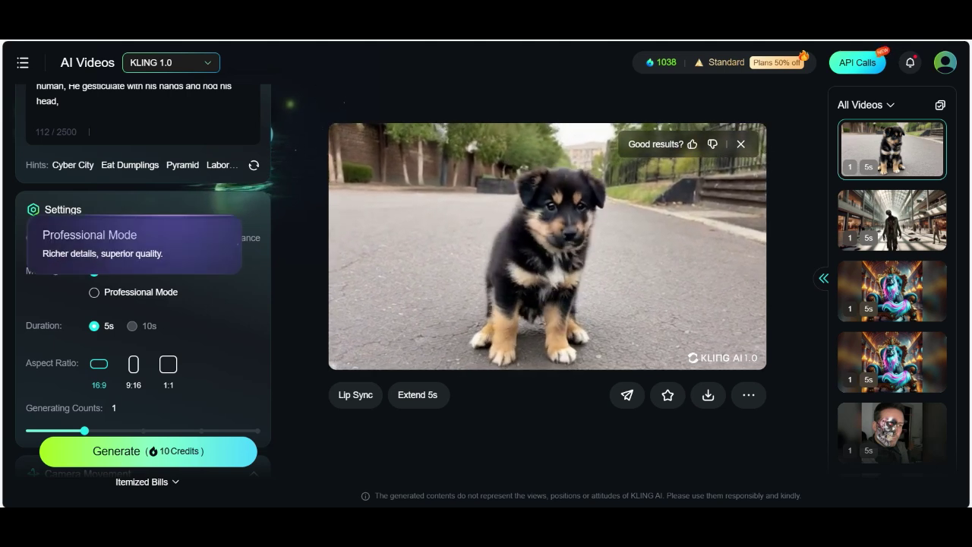
Change the generation settings to Professional Mode and a 9:16 aspect ratio.
click(141, 292)
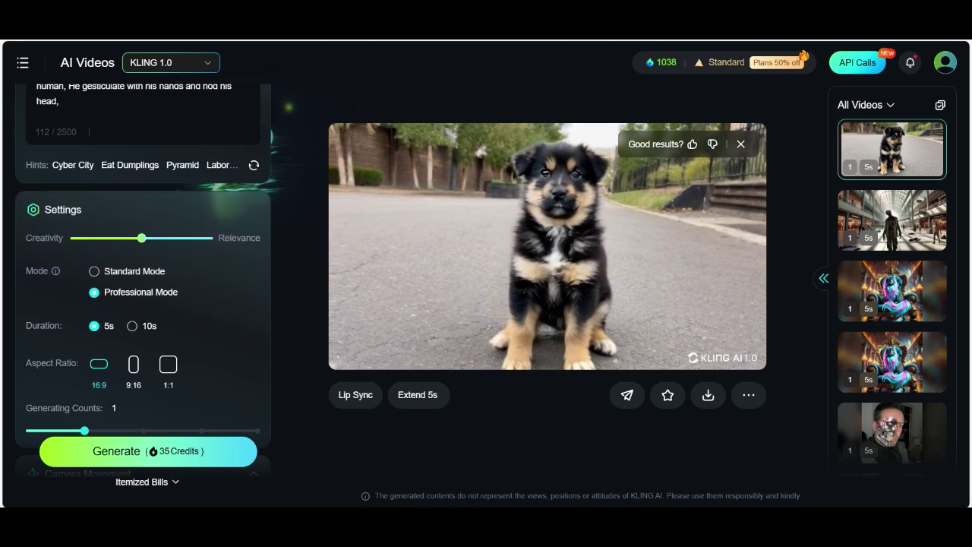
click(134, 365)
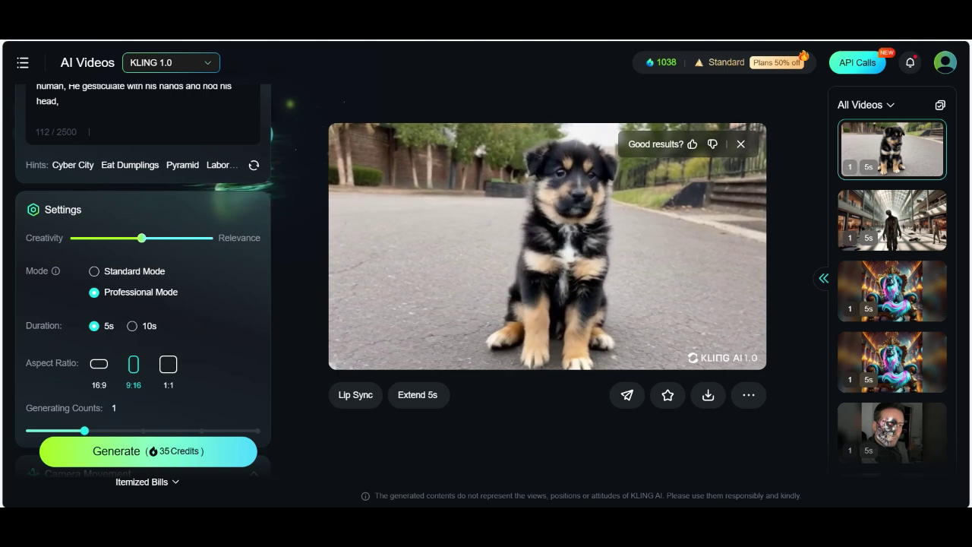
Insert "in a big city" after "on the streets" in the prompt.
scroll(142, 303, up, 3)
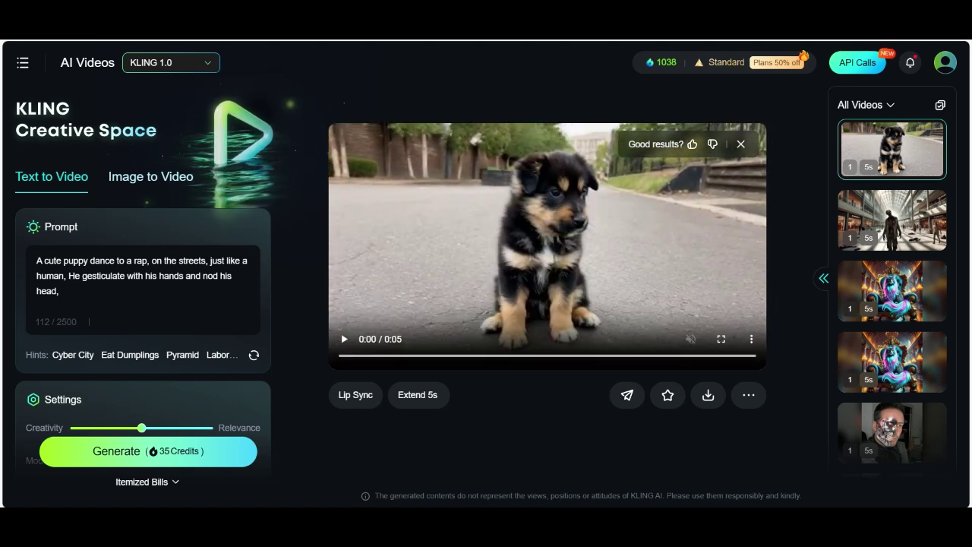
click(206, 261)
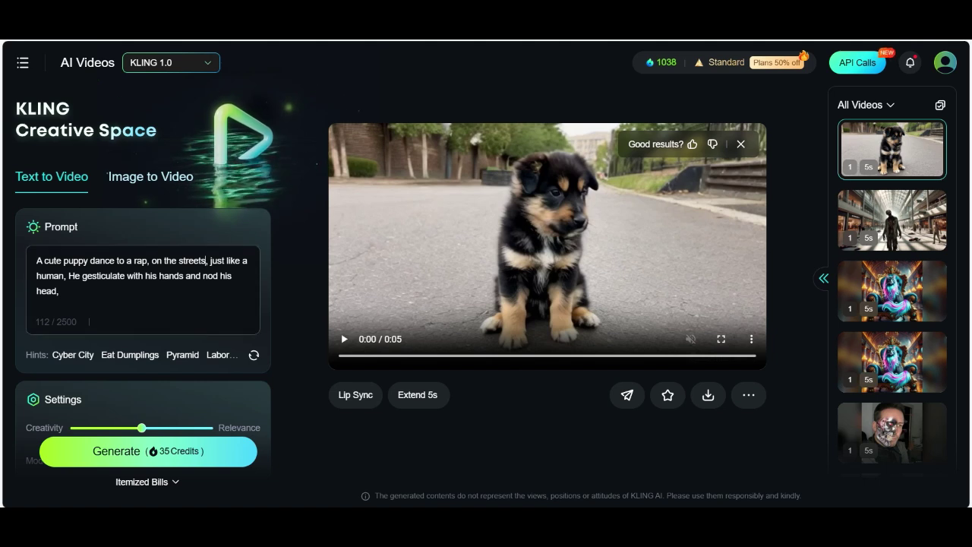
text(in a )
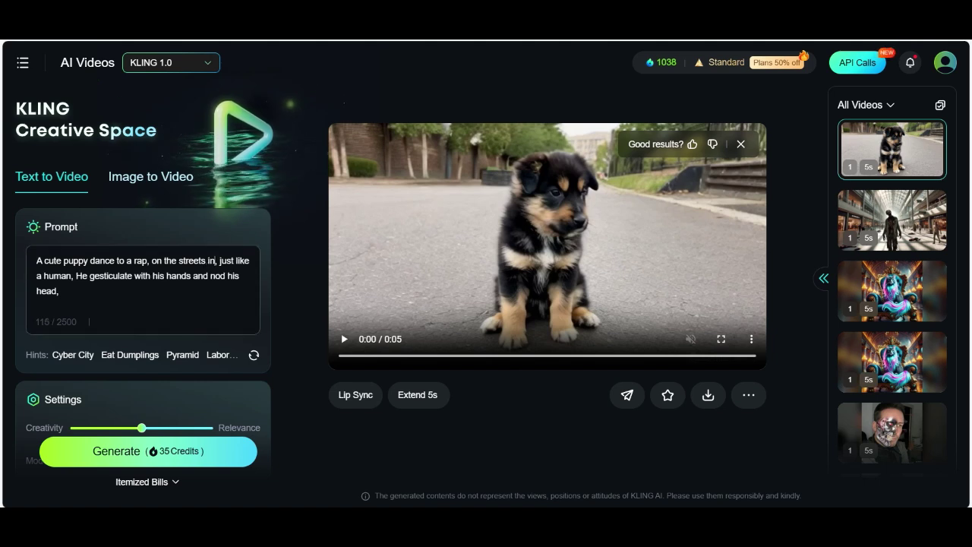
text(big city)
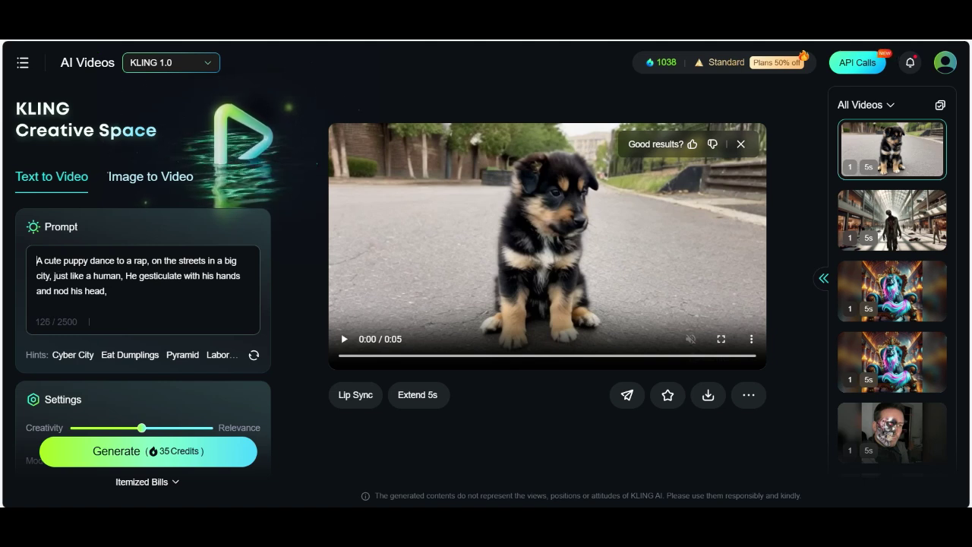
Put "A wide shot of" at the start of the prompt and make the following article a lowercase "a".
text(A wide s)
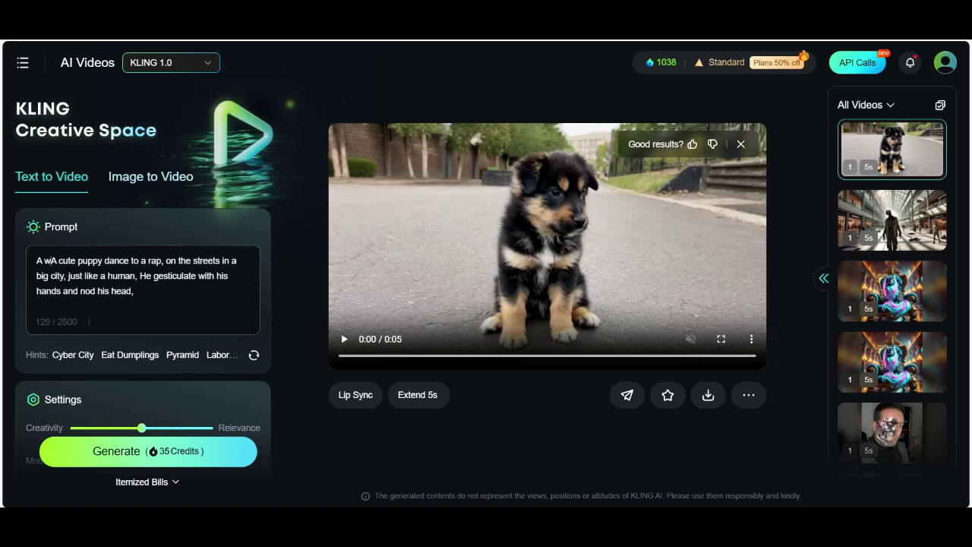
text(hot)
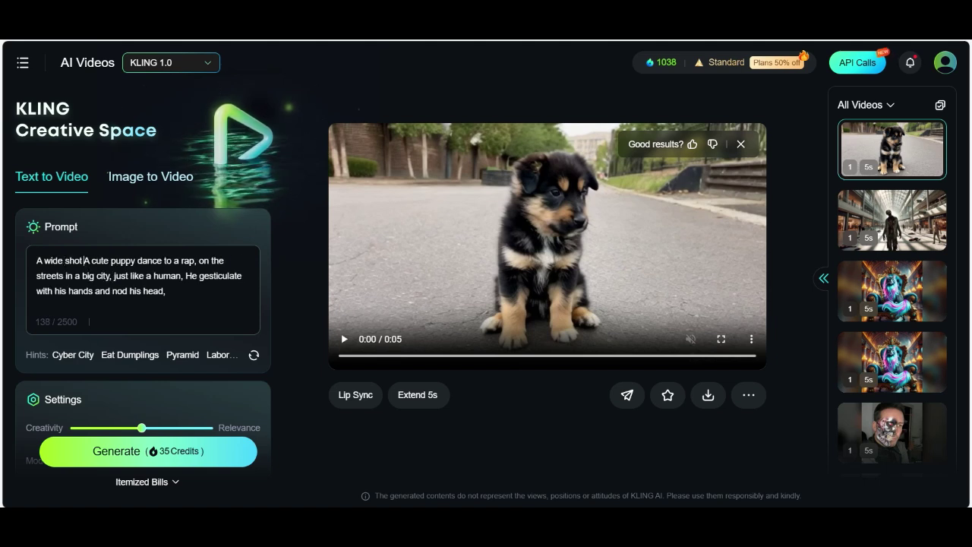
text( of)
key(Right)
key(Right)
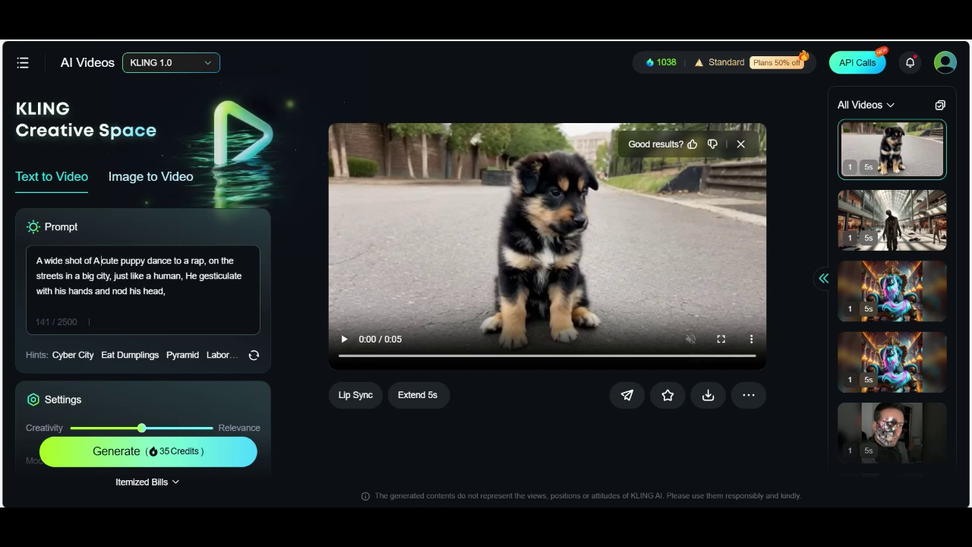
key(BackSpace)
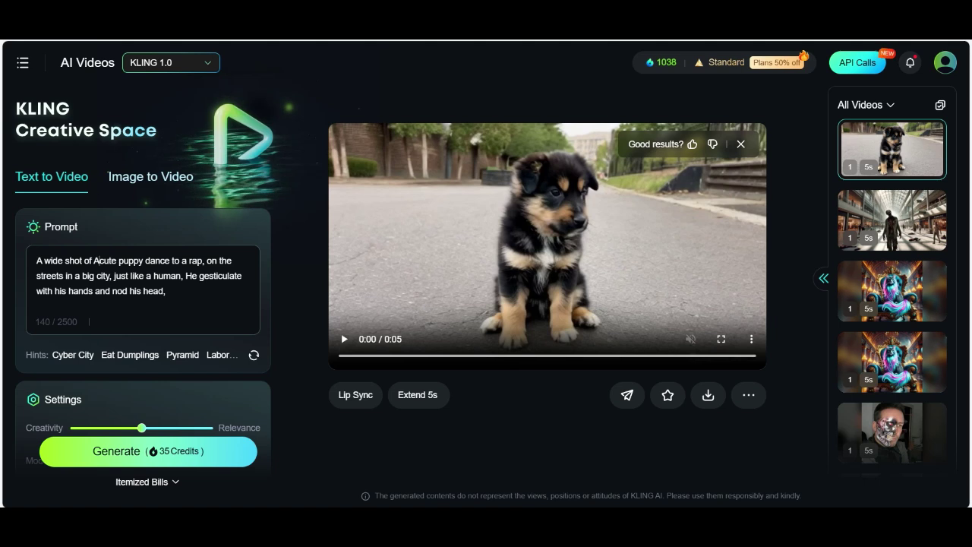
key(BackSpace)
text(a)
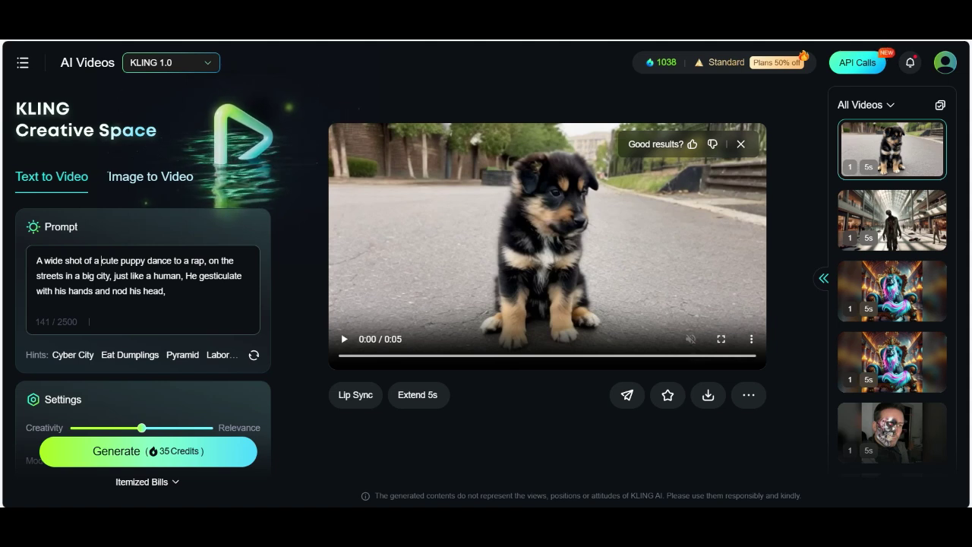
Check the generation settings and generate a new video from the revised wide-shot puppy prompt.
scroll(143, 304, down, 2)
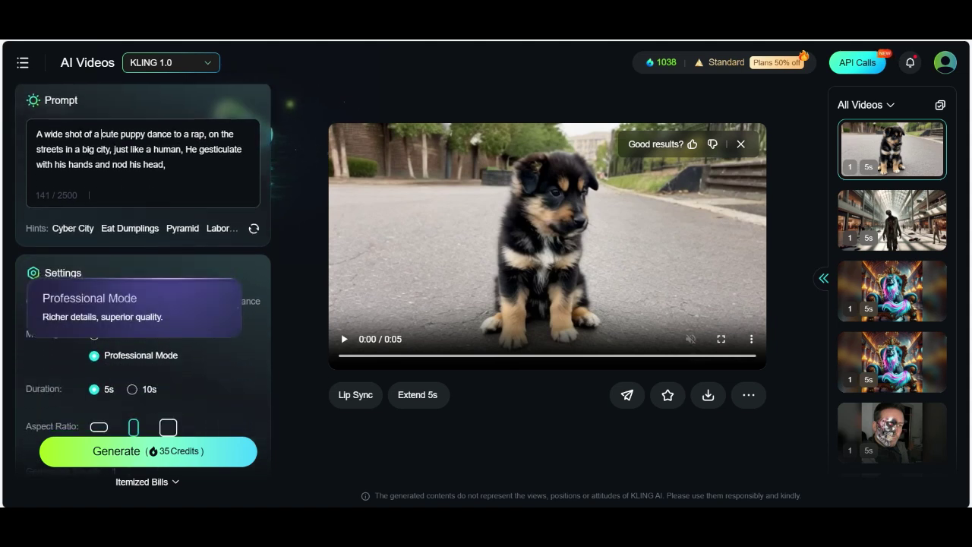
scroll(143, 304, down, 2)
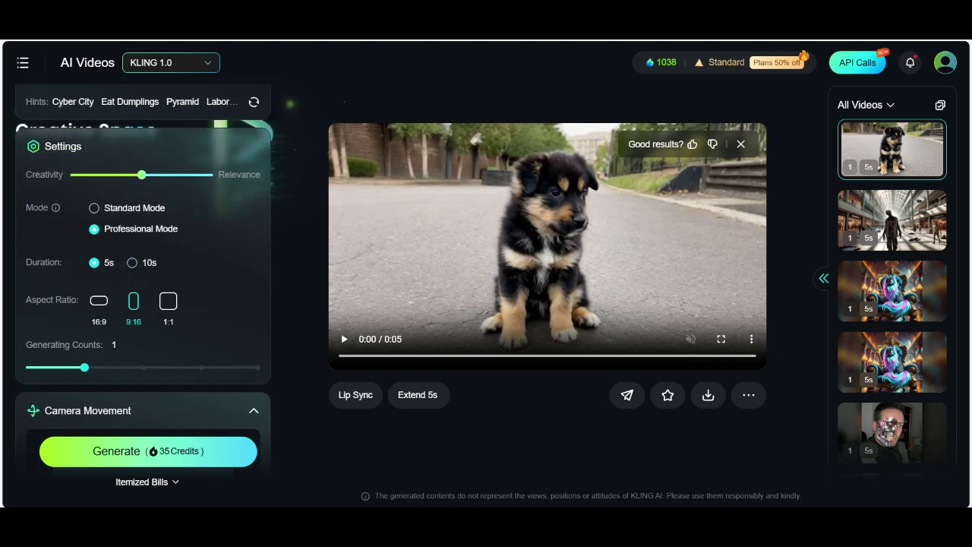
scroll(143, 303, up, 4)
click(101, 261)
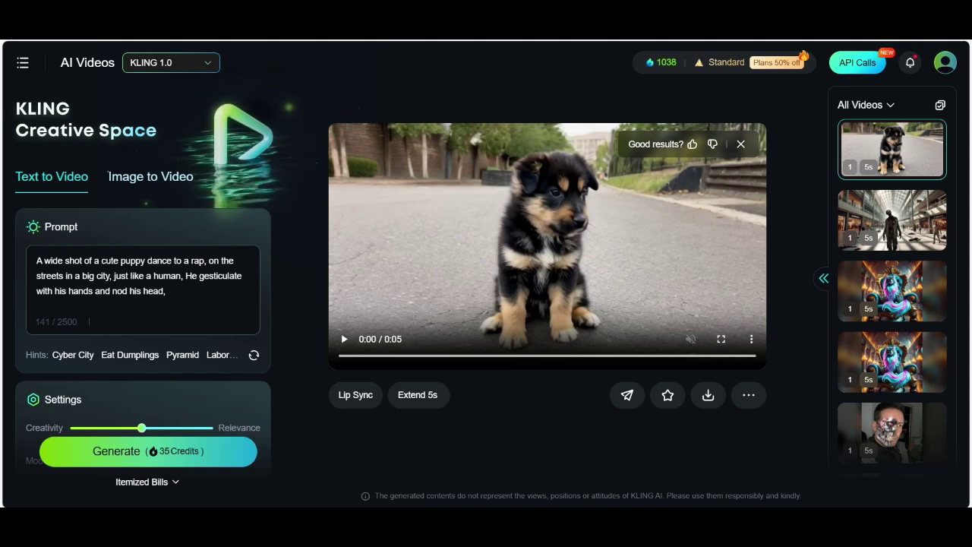
click(148, 451)
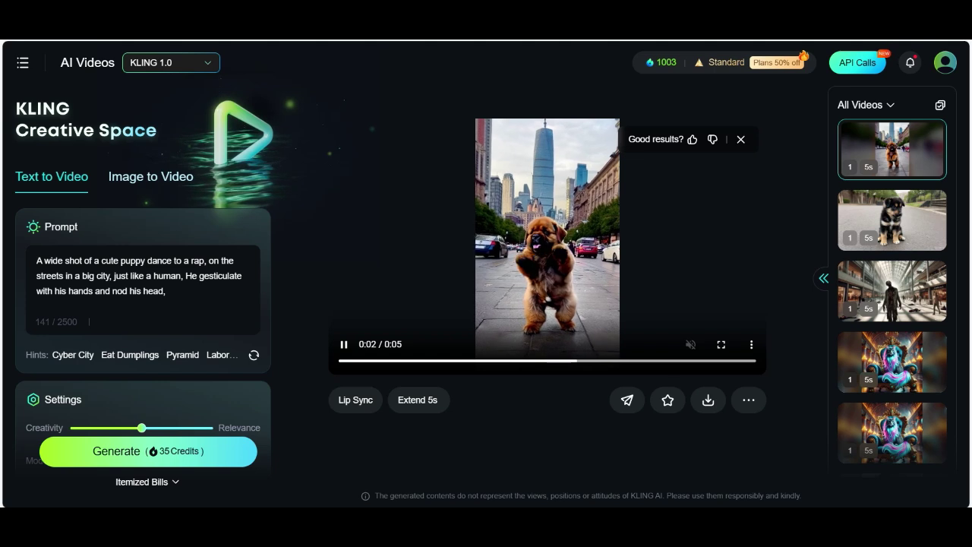
Download the wide-shot dancing puppy video without a watermark.
mouse_move(708, 400)
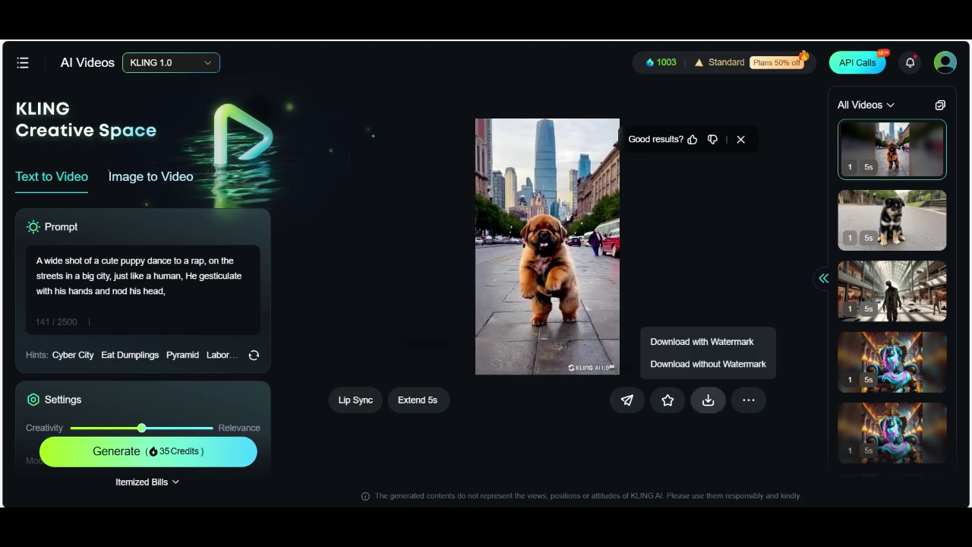
click(708, 363)
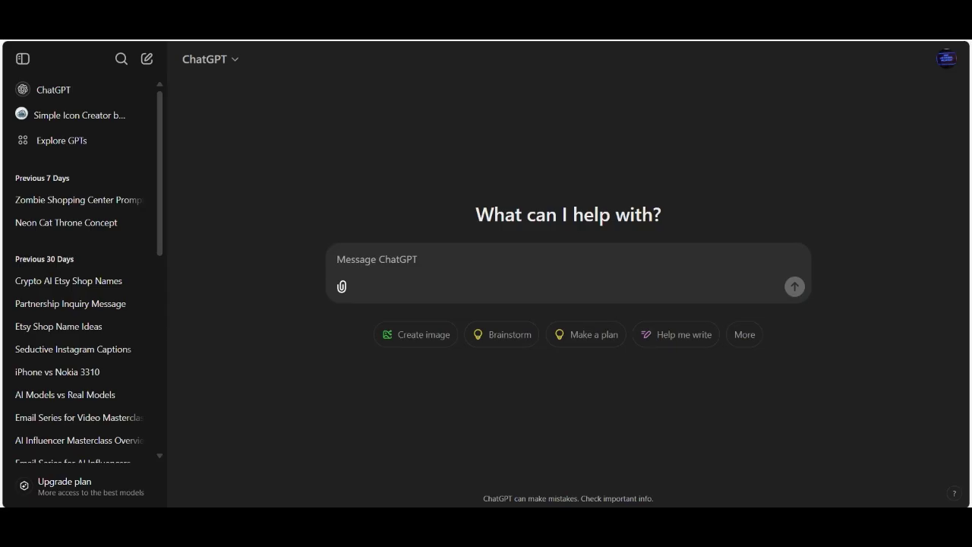
Switch to ChatGPT and write "A panda bear with a nike tshirt, is walking in new york city, night lights, insanely realistic, cinematic, 9:16 ratio".
text(A)
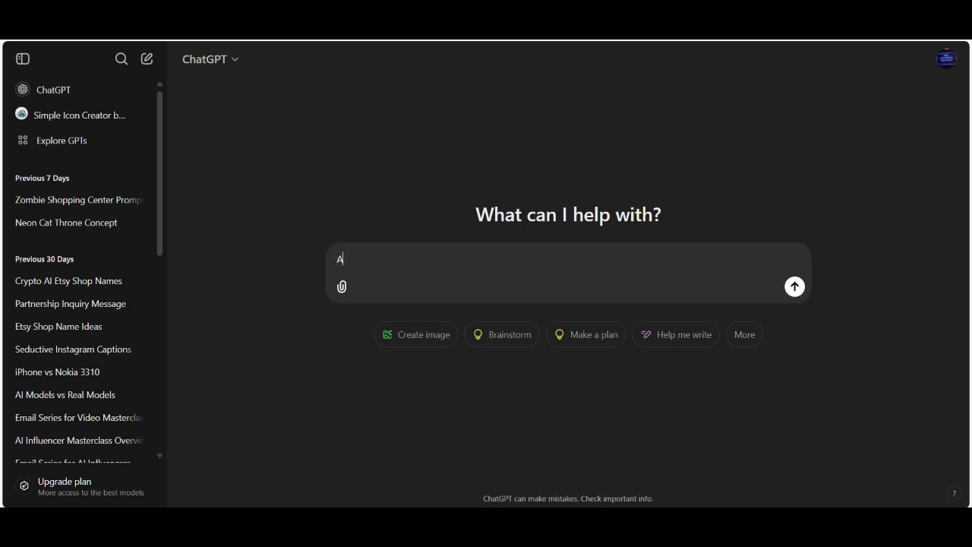
text( panda bear with a nike tshirt)
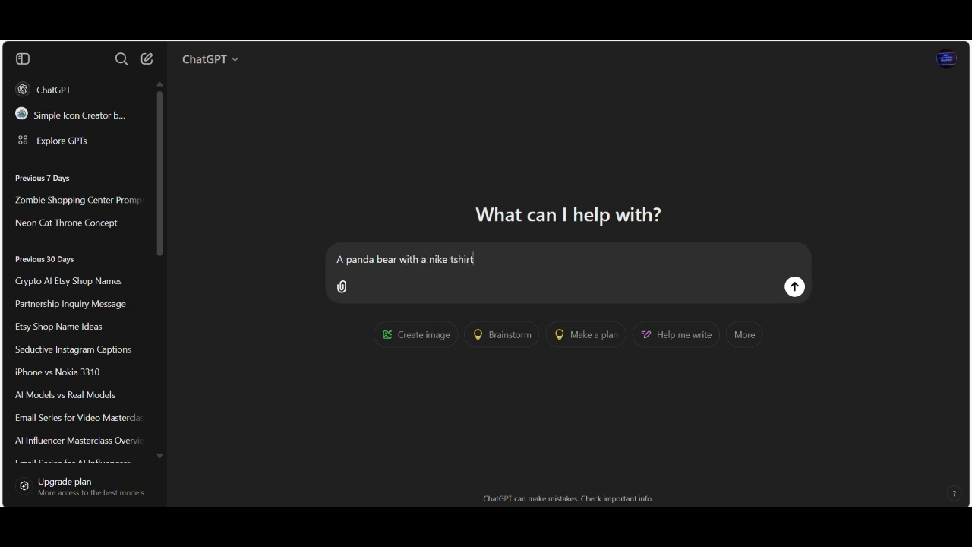
text(, is awa)
key(BackSpace)
key(BackSpace)
key(BackSpace)
text(walking in new york )
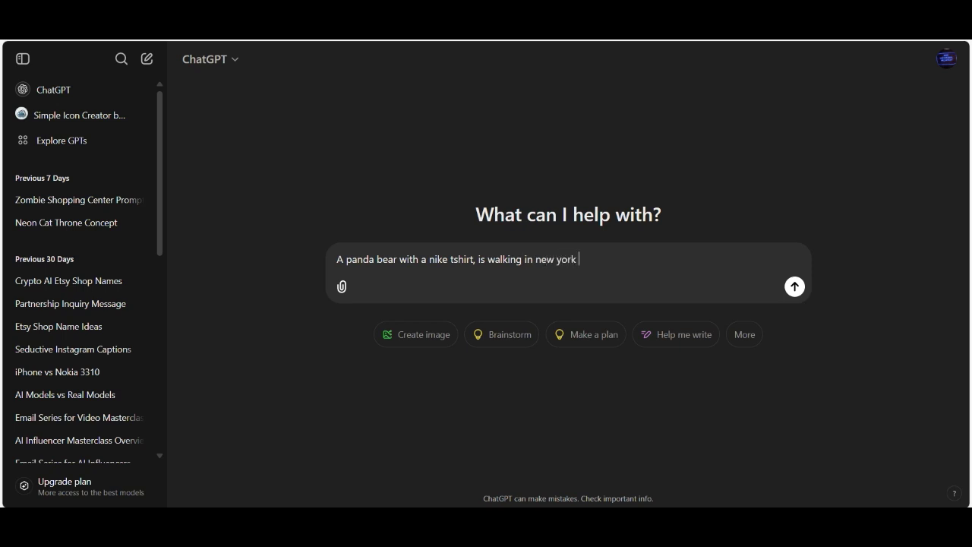
text(city)
text(nigh)
key(BackSpace)
key(BackSpace)
text(ght lights, insanely r)
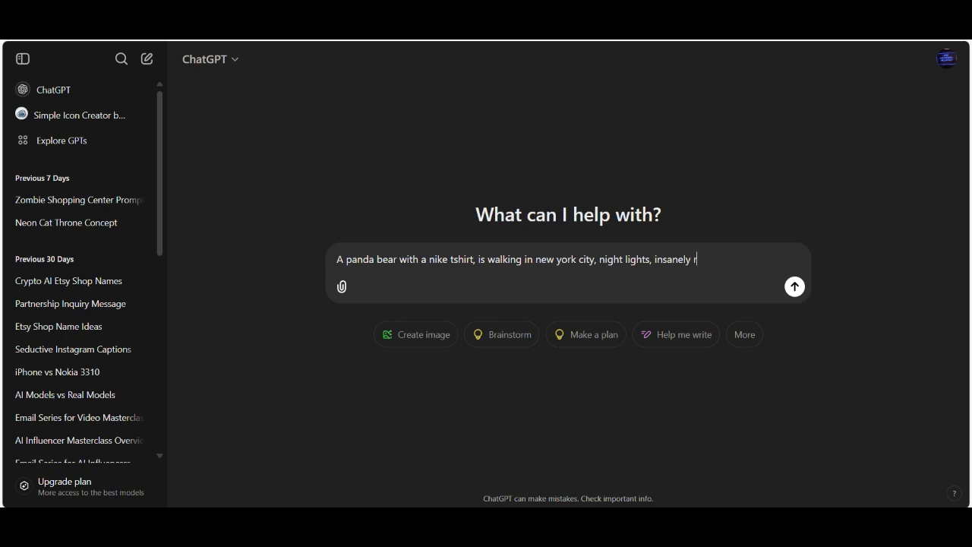
text(ealistic, cinematic, 9:16 ratio)
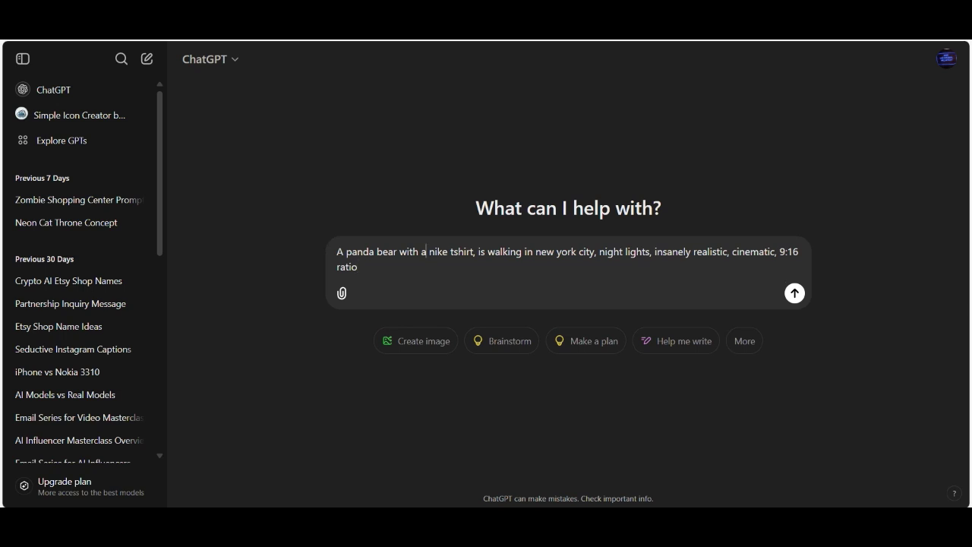
Add "sunglasses and" before "a nike tshirt" and "green" before "nike", and submit the panda image prompt.
text(sunglasse)
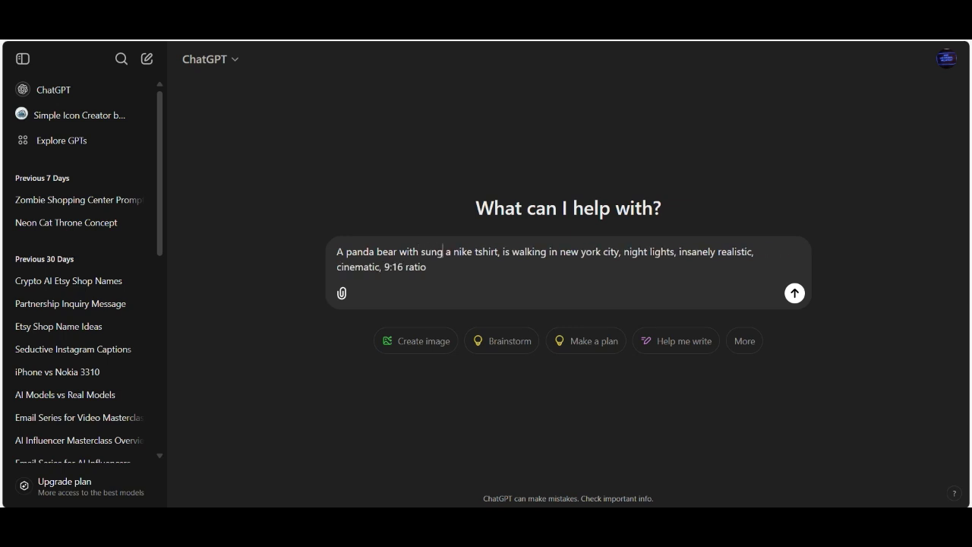
text(s and a )
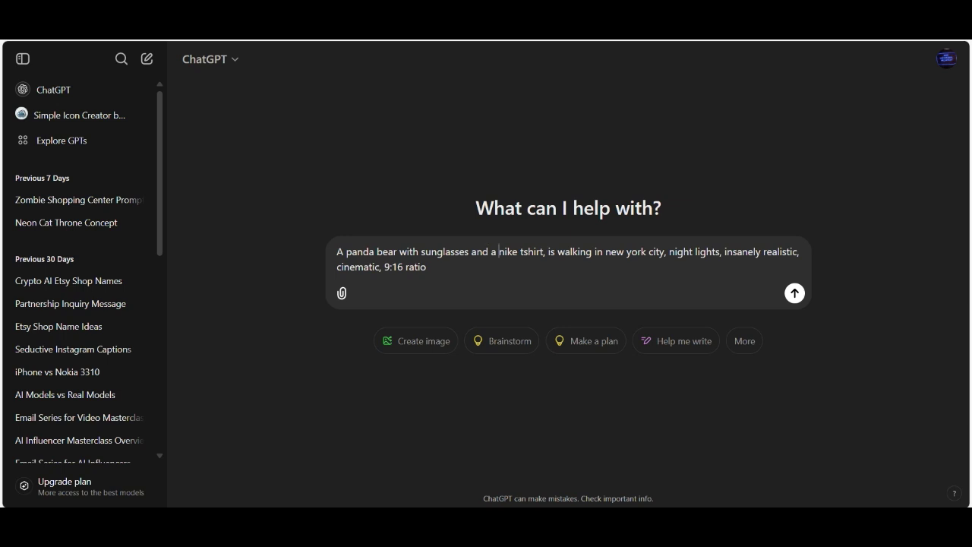
text(greeen)
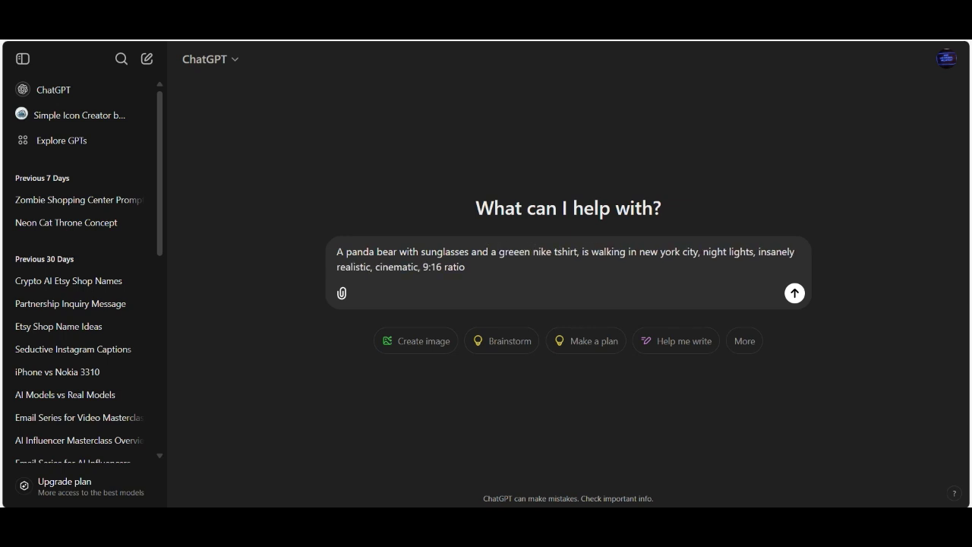
key(BackSpace)
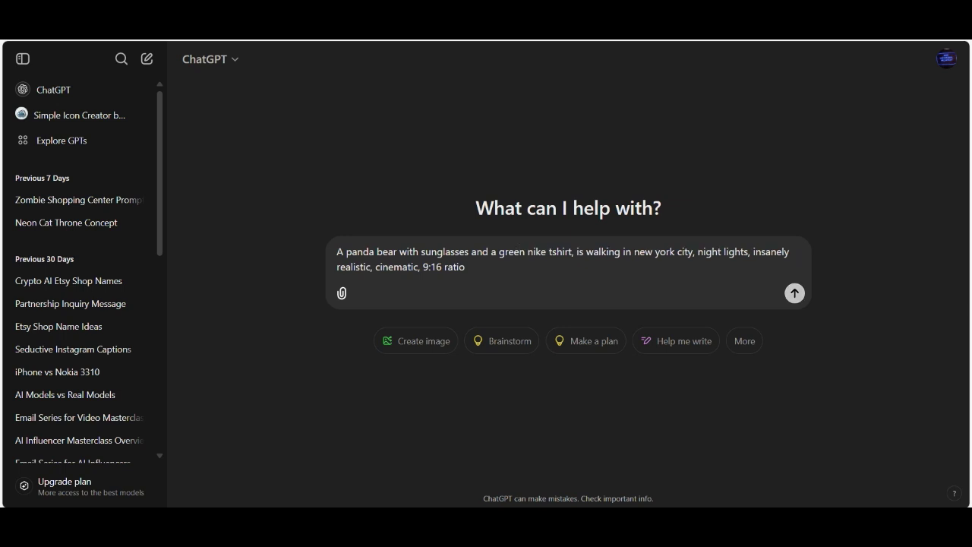
key(Return)
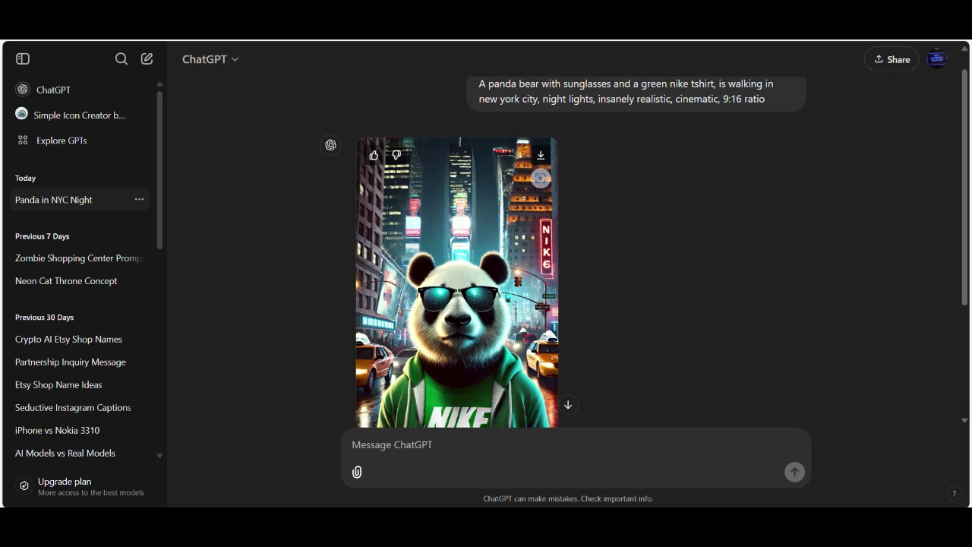
Copy the generated panda image and switch to Kling AI to add it as the Image to Video source.
click(540, 178)
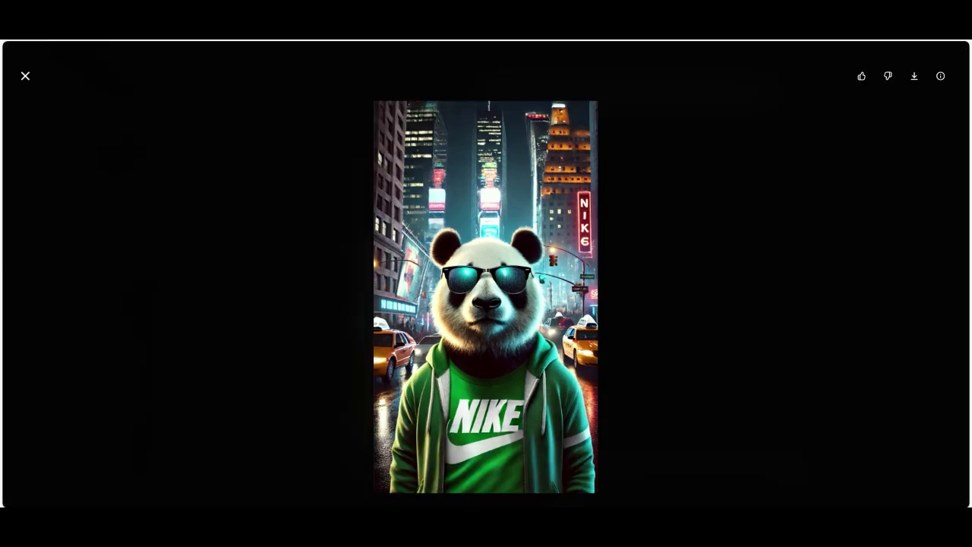
right_click(513, 178)
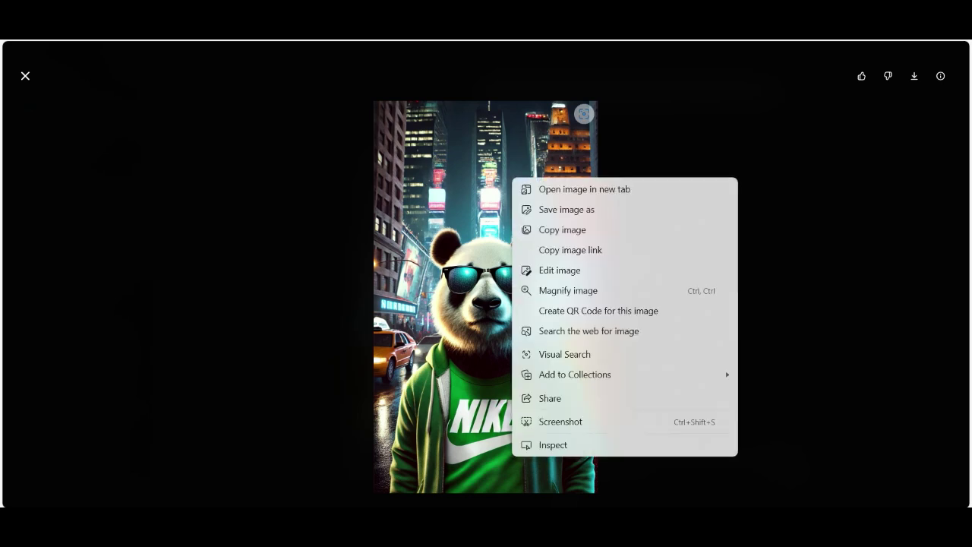
click(562, 230)
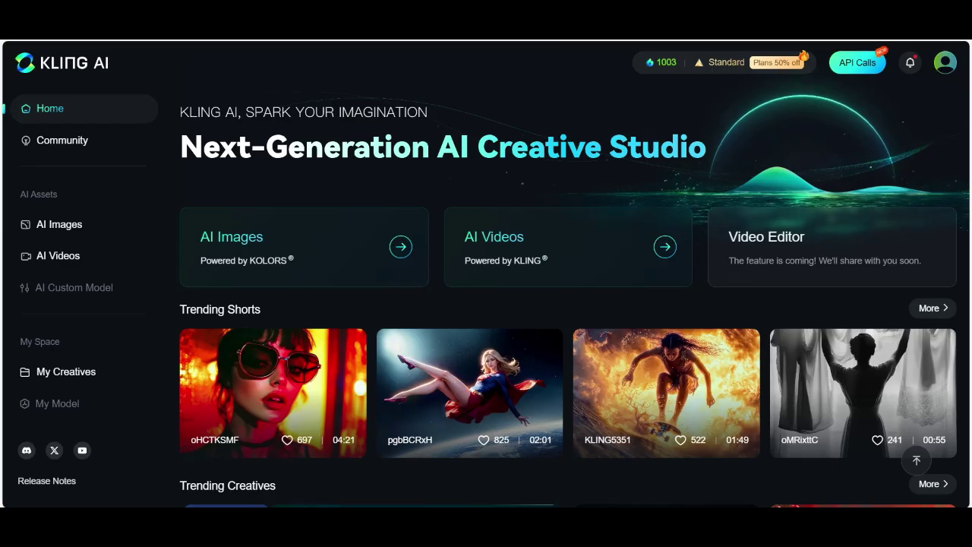
click(571, 248)
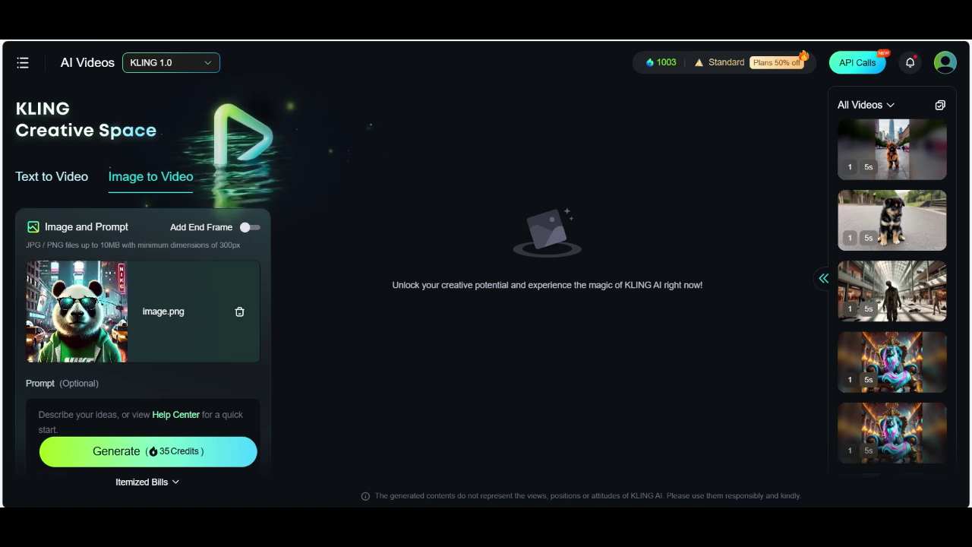
Change the video generation mode to the cheaper alternative to Professional Mode.
scroll(142, 342, down, 5)
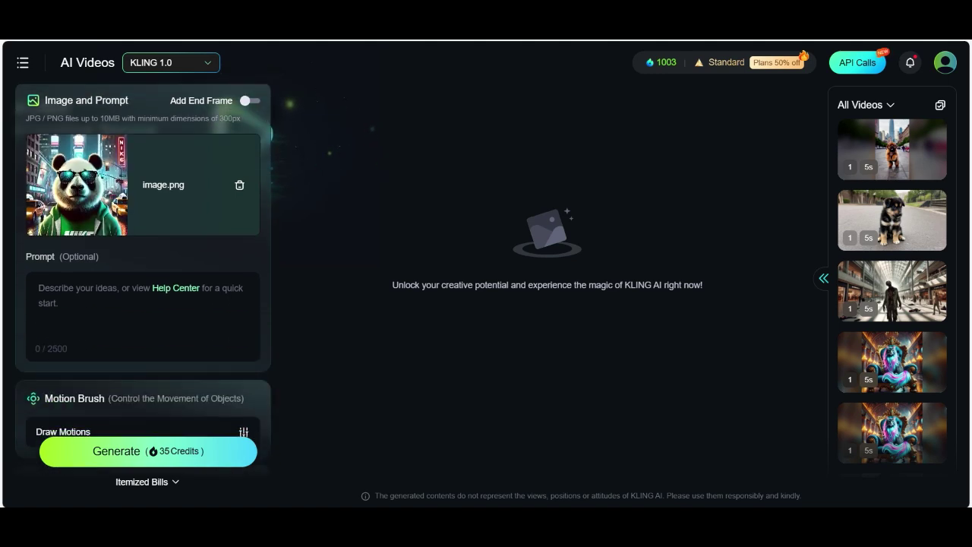
click(141, 315)
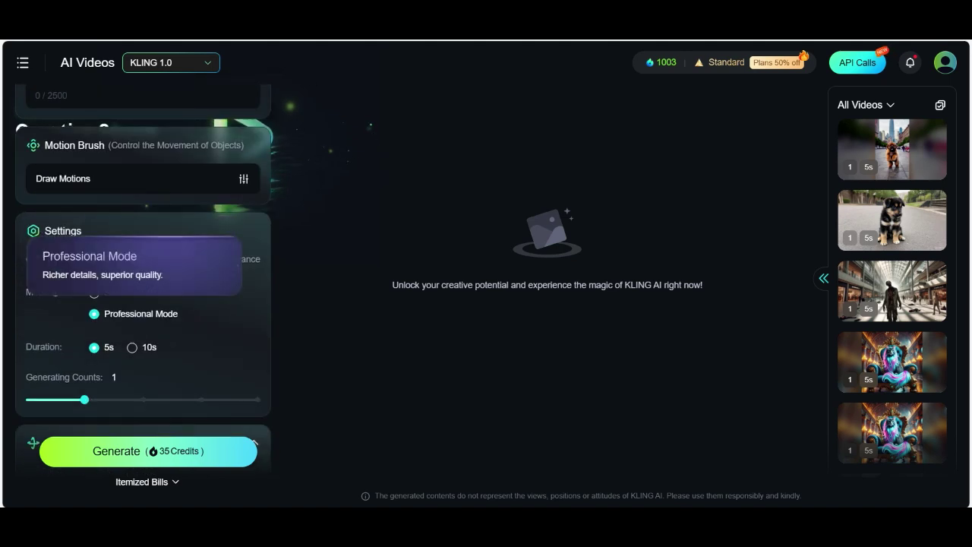
click(122, 292)
scroll(143, 273, down, 3)
scroll(144, 273, up, 7)
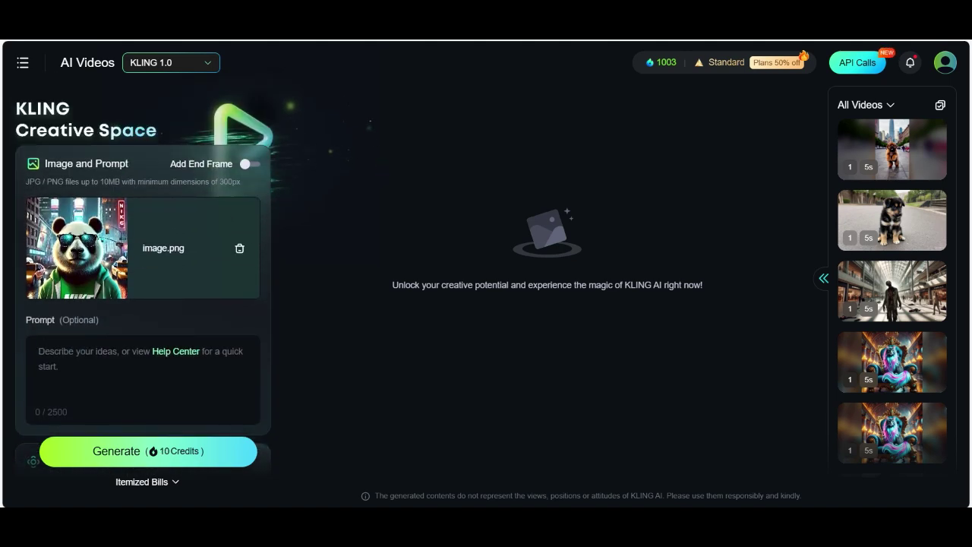
Enter the prompt "the bear from in teh image is walking on the streets" and generate the video from the panda image.
click(37, 351)
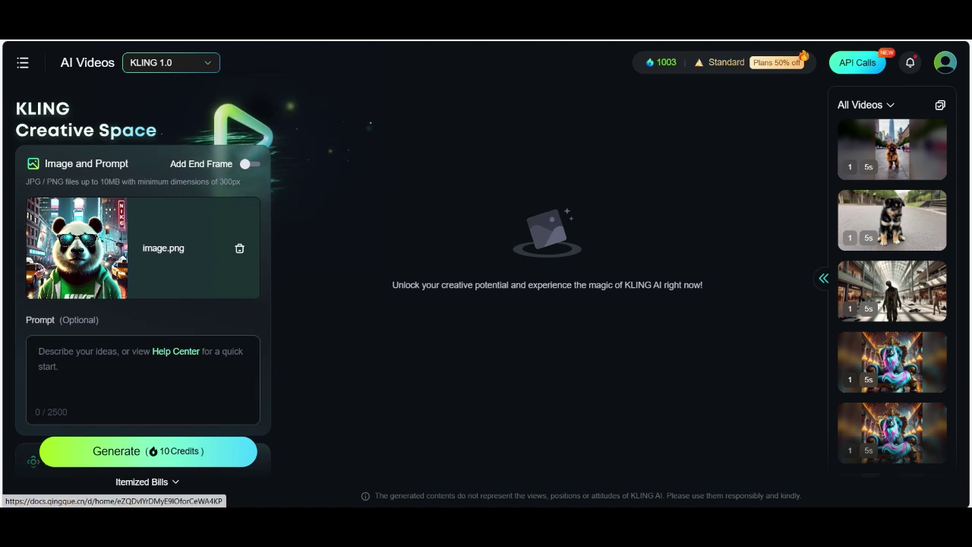
text(the be)
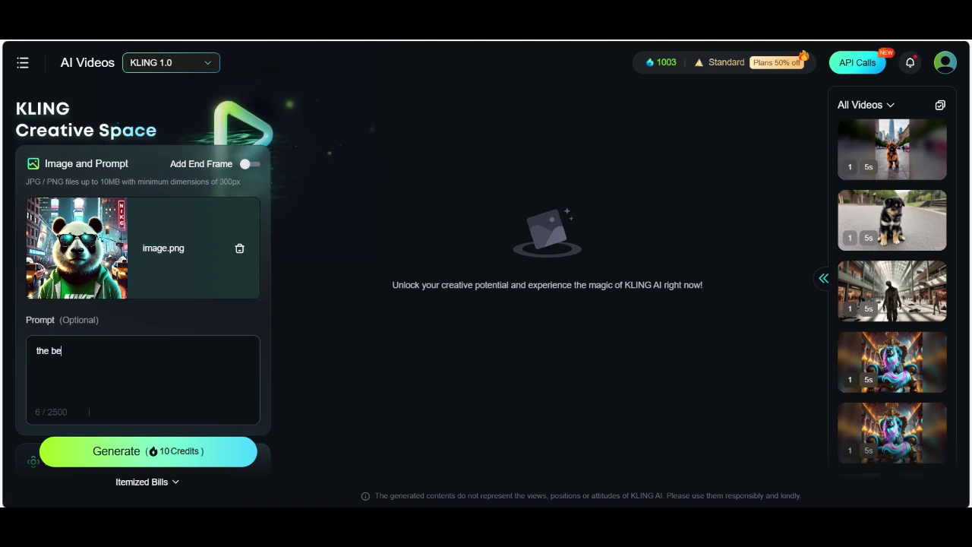
text(ar from th)
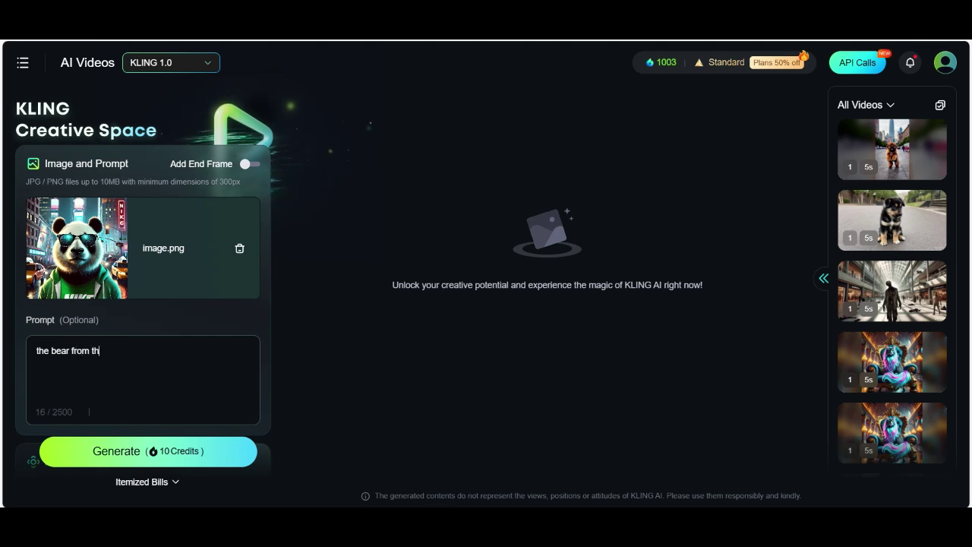
text(e image is)
key(BackSpace)
key(BackSpace)
key(BackSpace)
key(BackSpace)
key(BackSpace)
key(BackSpace)
key(BackSpace)
key(BackSpace)
key(BackSpace)
key(BackSpace)
key(BackSpace)
key(BackSpace)
text(in teh image is walking a)
key(BackSpace)
text(on the s)
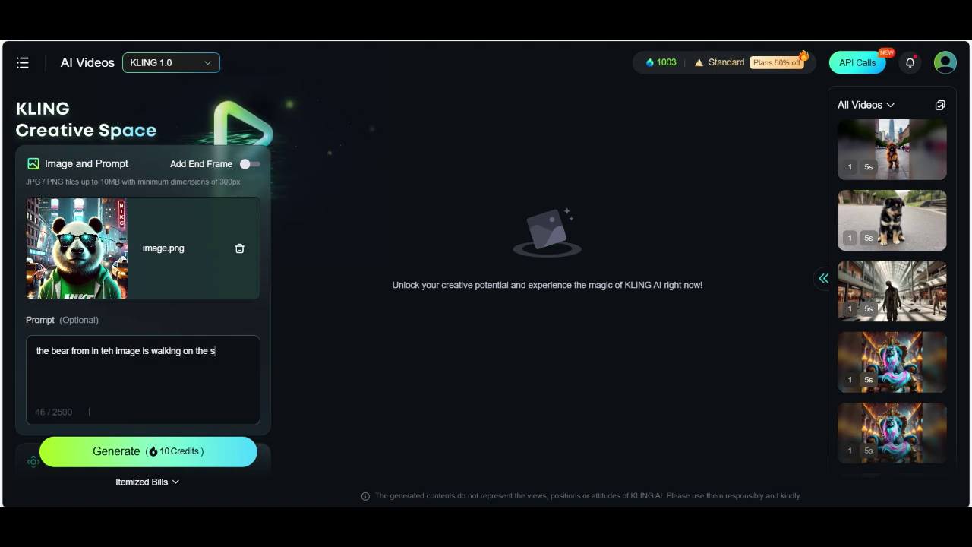
text(treets)
scroll(143, 273, down, 3)
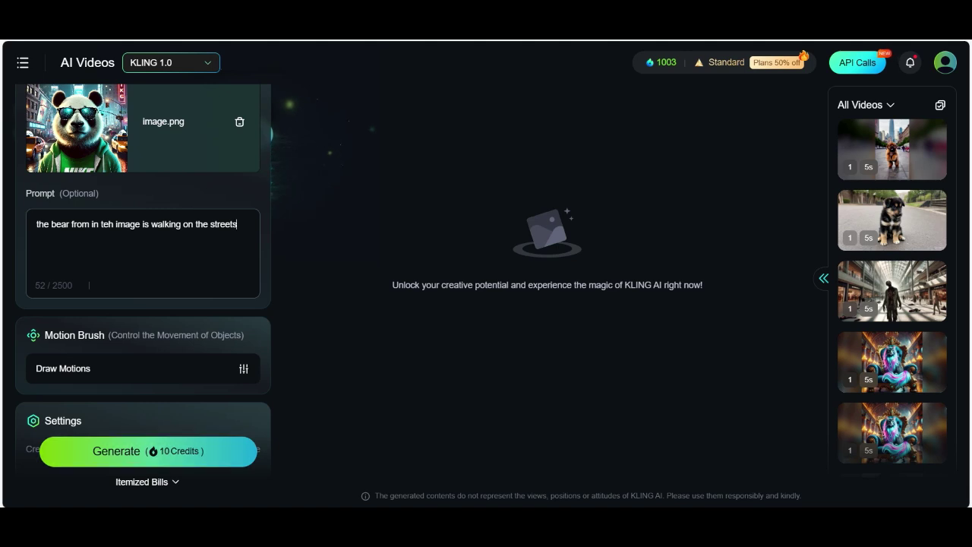
click(148, 451)
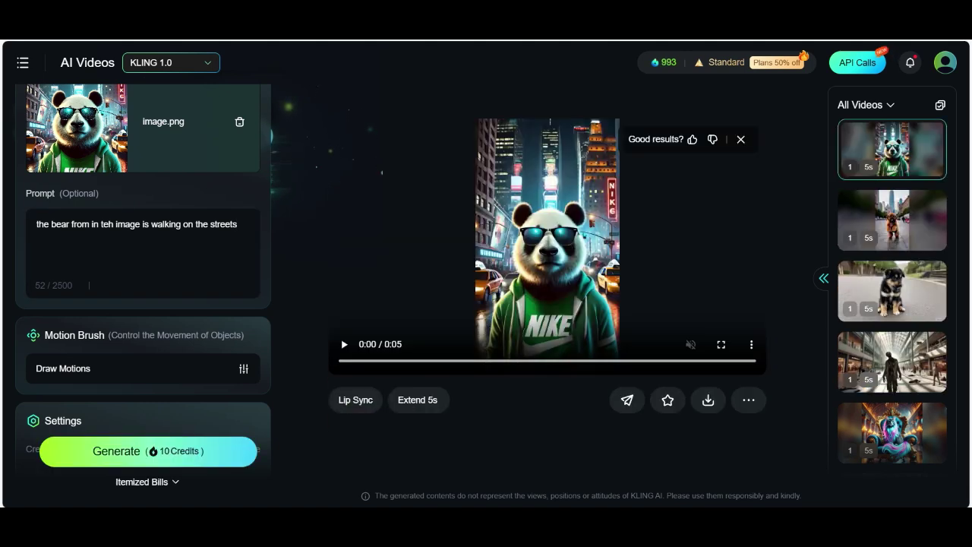
Play the generated panda video and download it without a watermark.
click(344, 344)
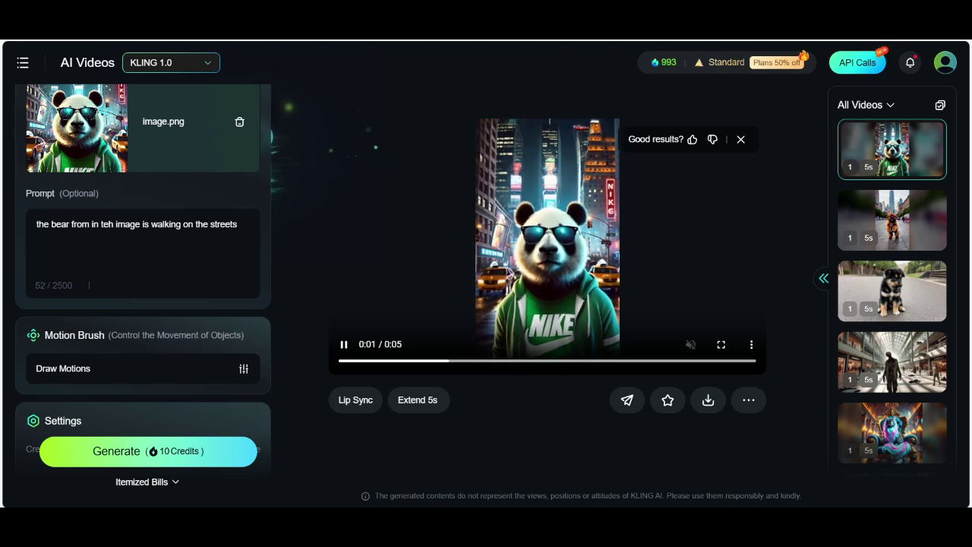
mouse_move(707, 400)
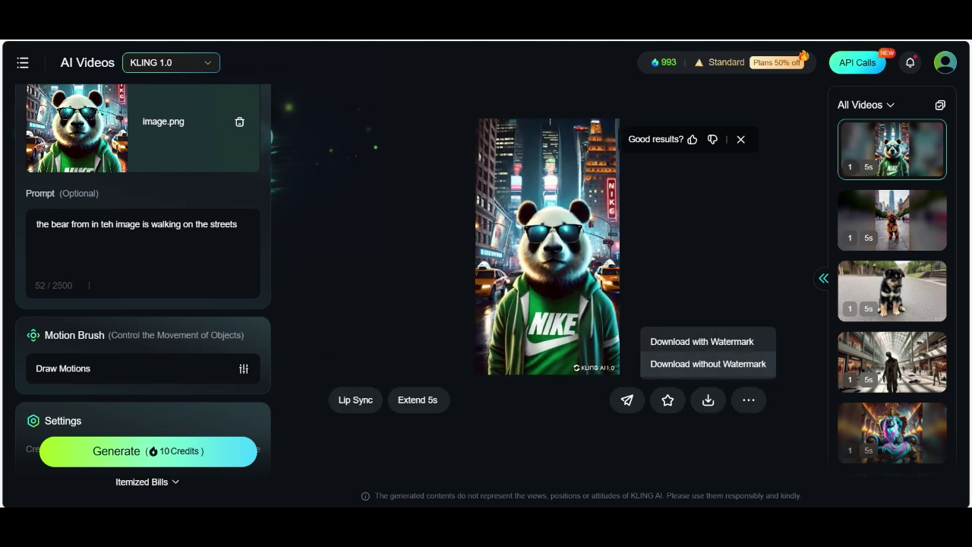
click(708, 363)
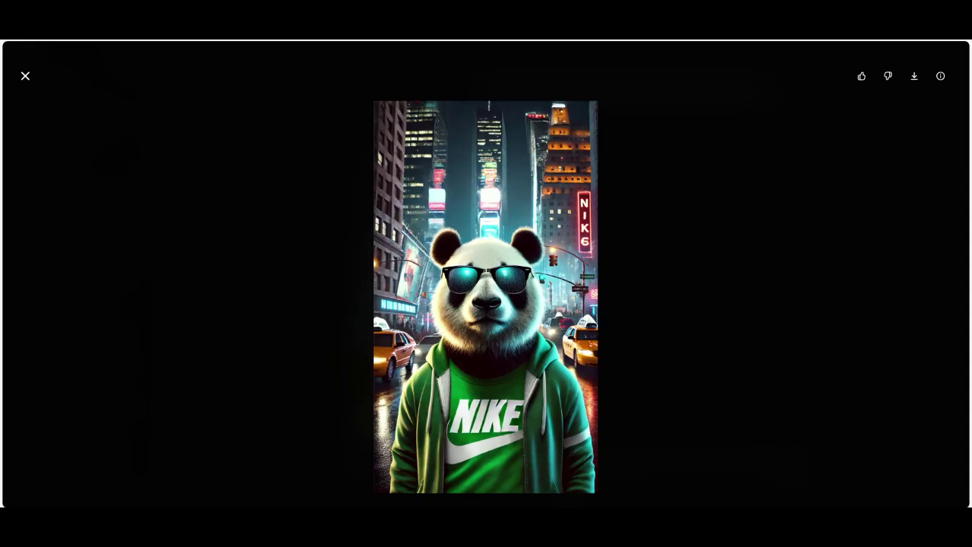
Back in ChatGPT, close the enlarged panda image and send "Please give me only the prompt for the image above".
key(Escape)
scroll(541, 168, up, 2)
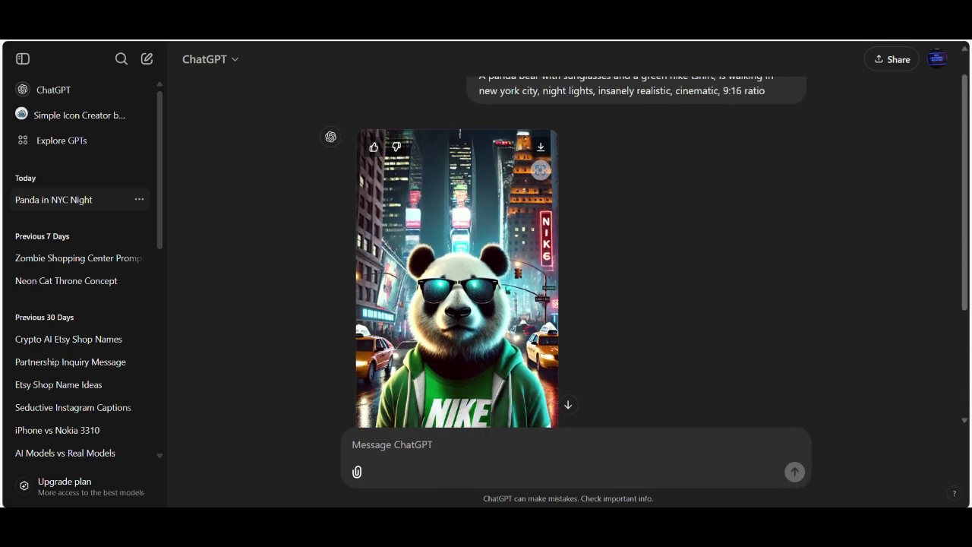
scroll(541, 168, down, 3)
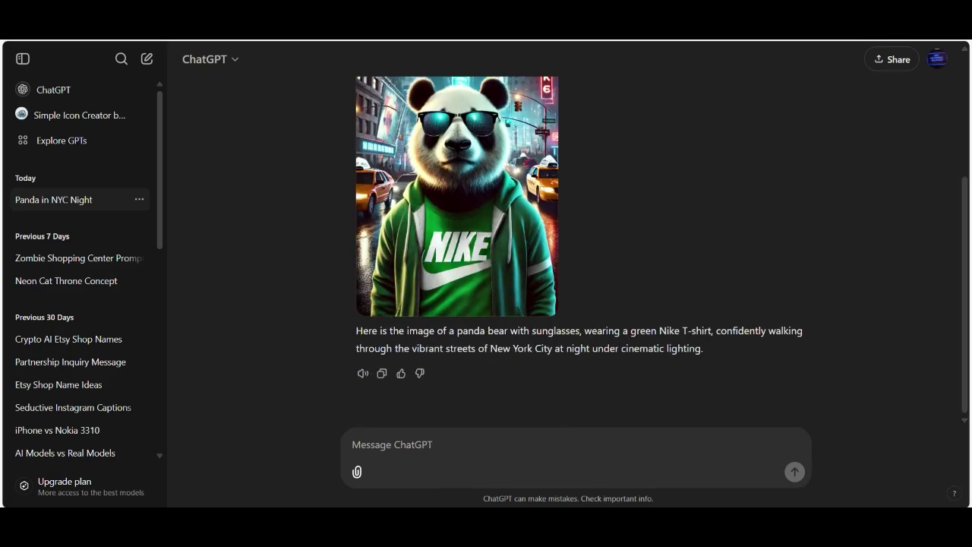
text(Please give me only the prompt for the ima)
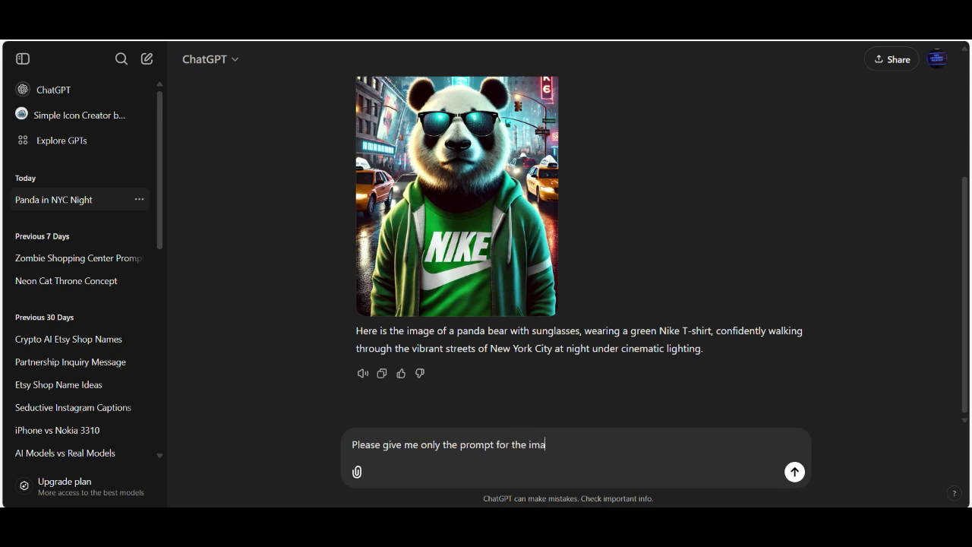
text(ge above)
key(Return)
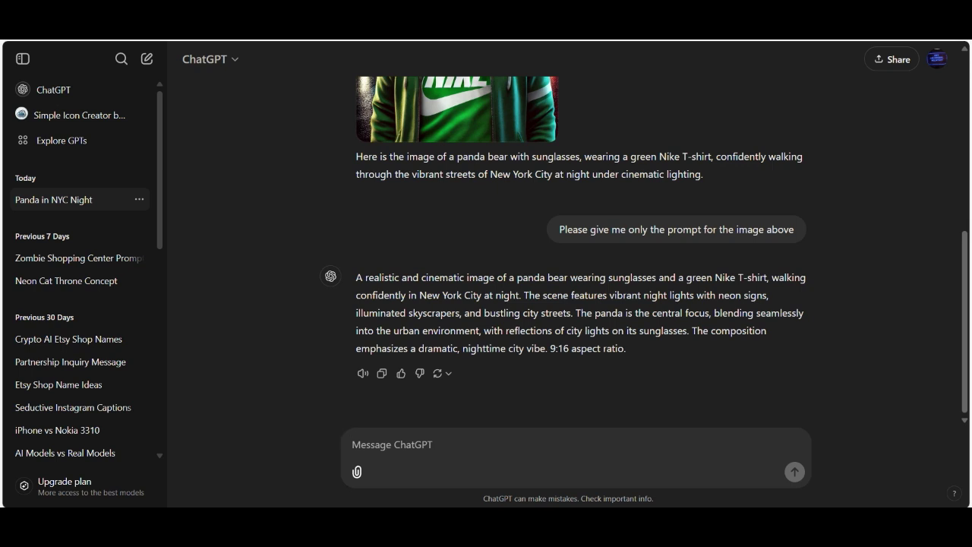
Copy ChatGPT's full panda image prompt and paste it as the prompt in the FLUX.1 [schnell] space on Hugging Face.
drag(627, 348, 354, 277)
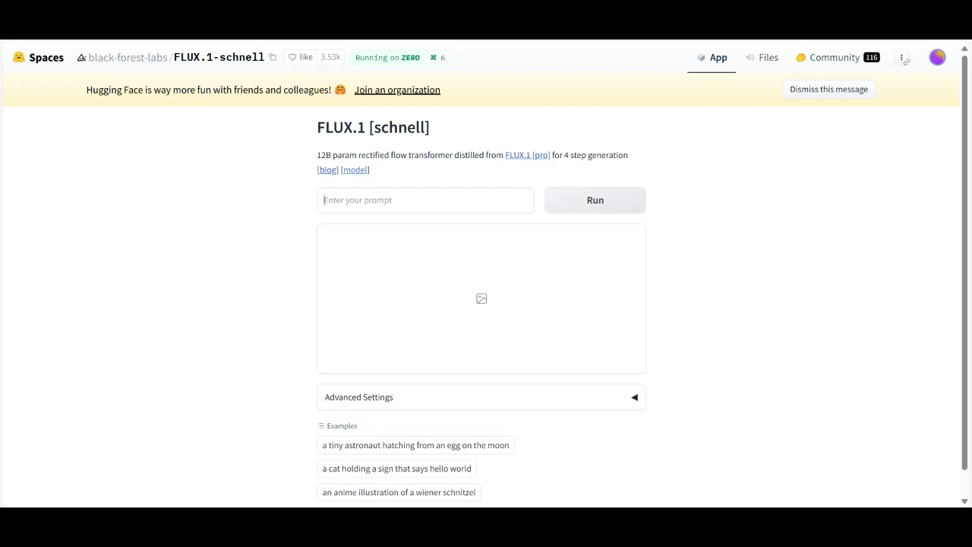
key(ctrl+v)
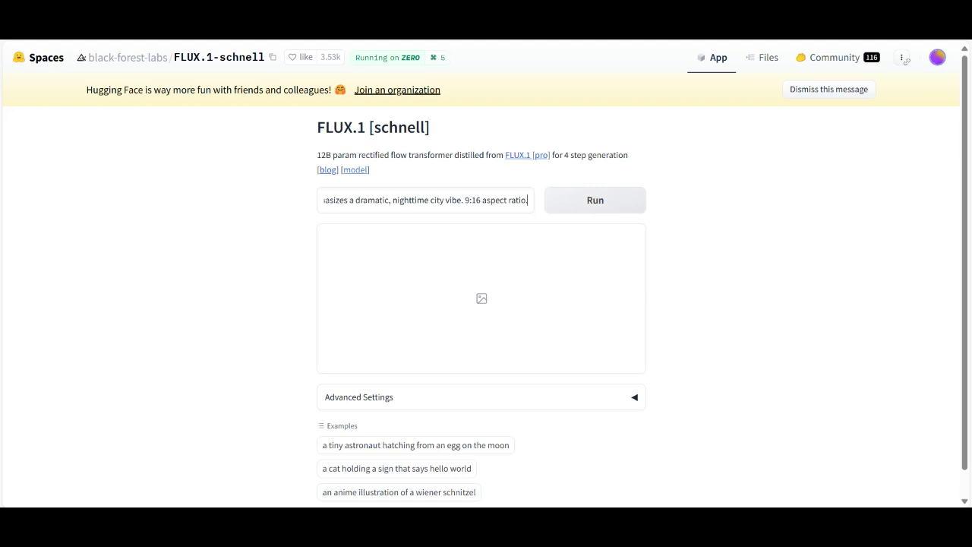
scroll(905, 60, down, 1)
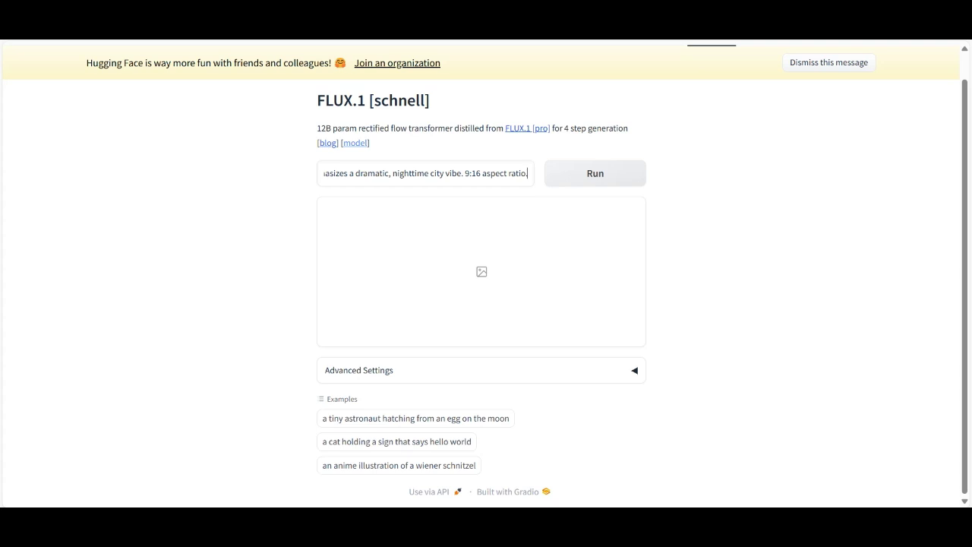
Set the output width to 1080 and height to 1920, and generate the panda image from the pasted prompt.
click(595, 174)
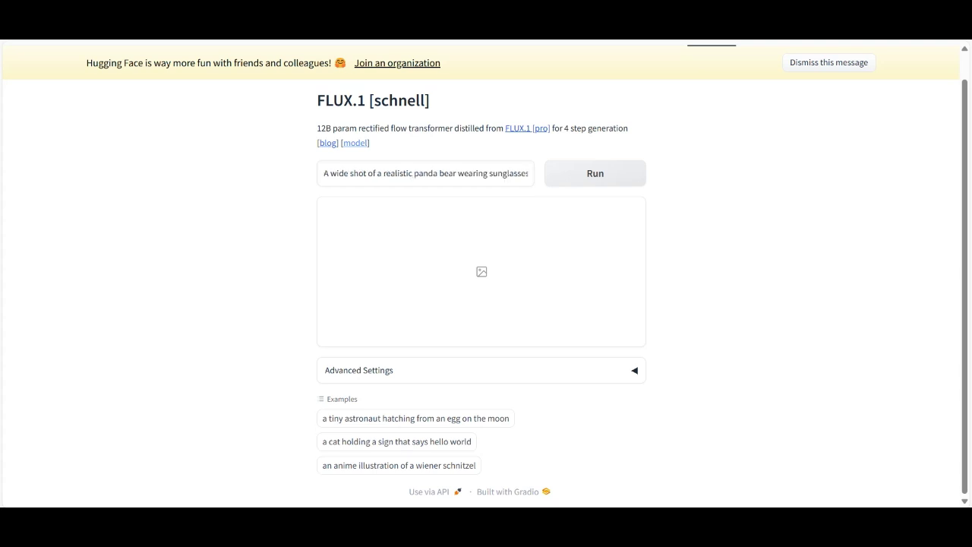
click(634, 370)
double_click(440, 476)
text(1080)
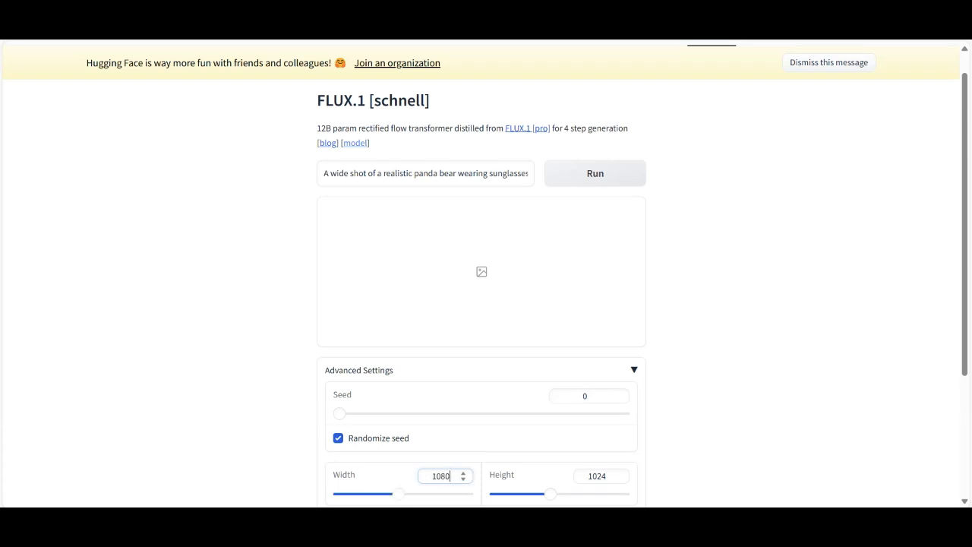
key(Tab)
key(Tab)
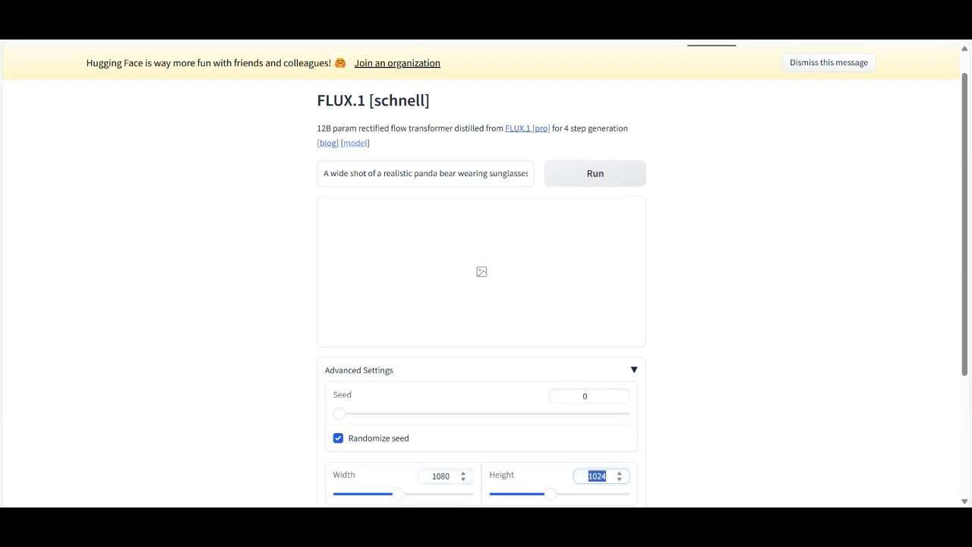
text(1920)
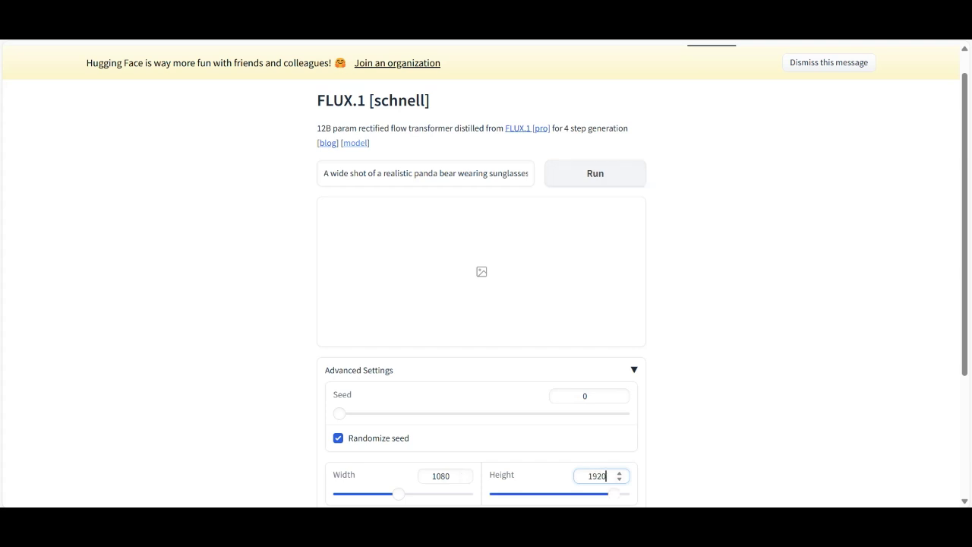
key(Return)
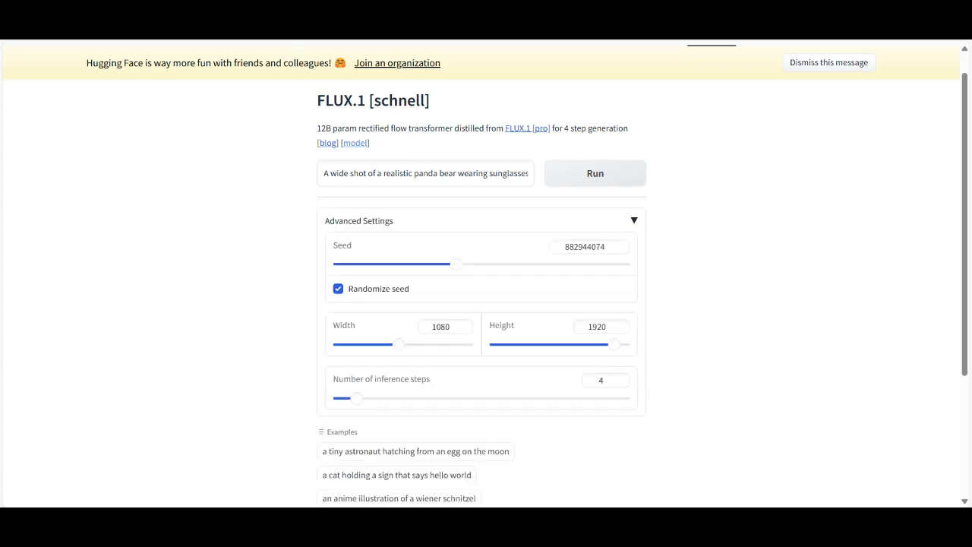
Examine the generated FLUX panda image and compare it with the earlier panda image in ChatGPT.
scroll(486, 273, down, 2)
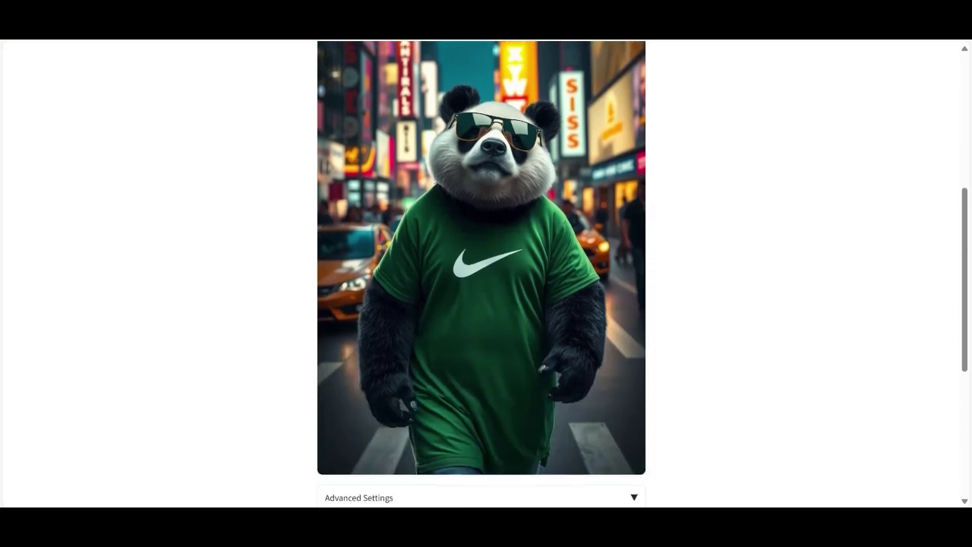
scroll(481, 273, up, 2)
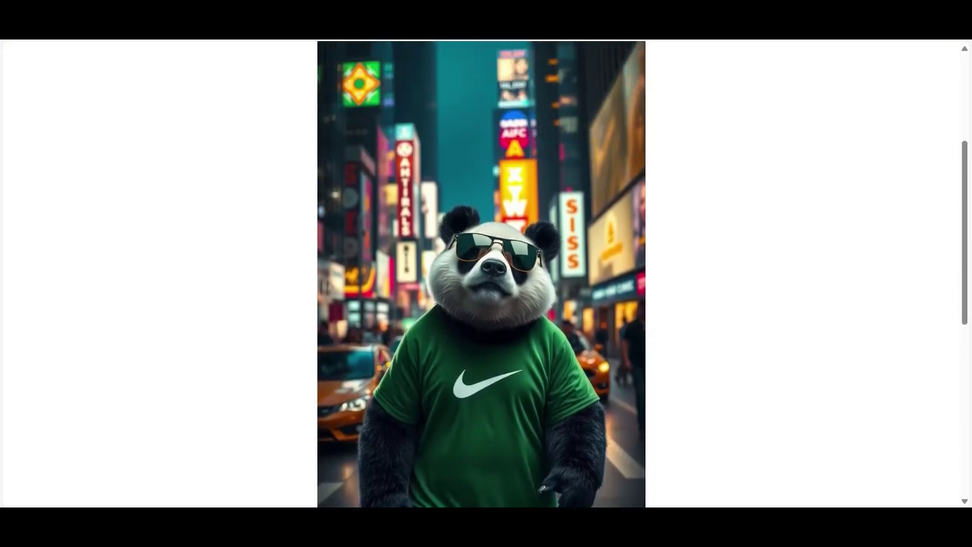
scroll(486, 273, down, 2)
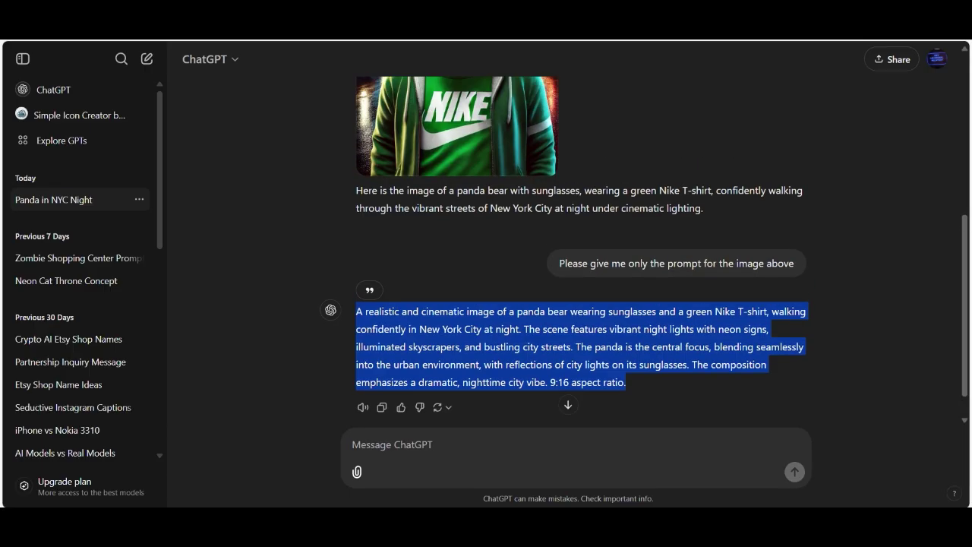
scroll(578, 251, up, 3)
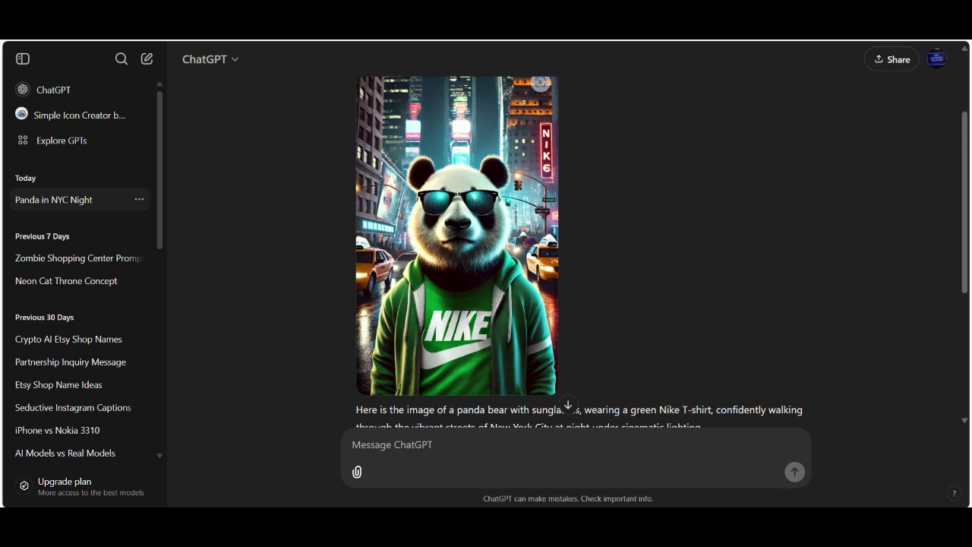
scroll(455, 250, up, 1)
scroll(456, 251, down, 1)
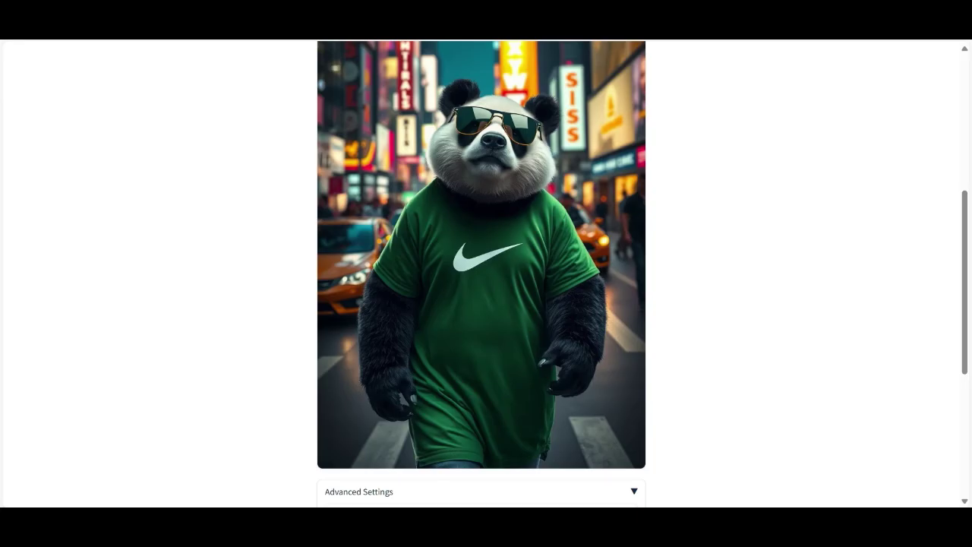
scroll(486, 273, up, 2)
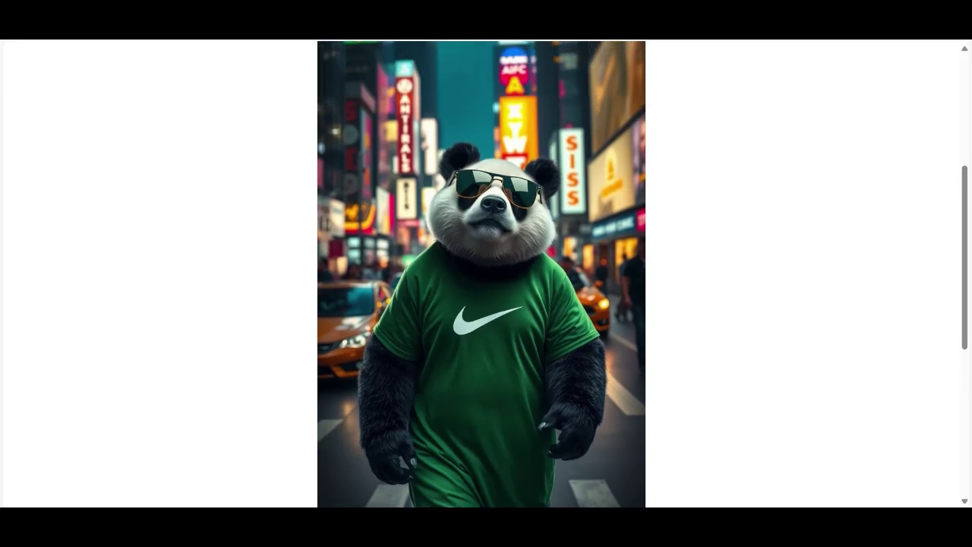
scroll(486, 273, down, 2)
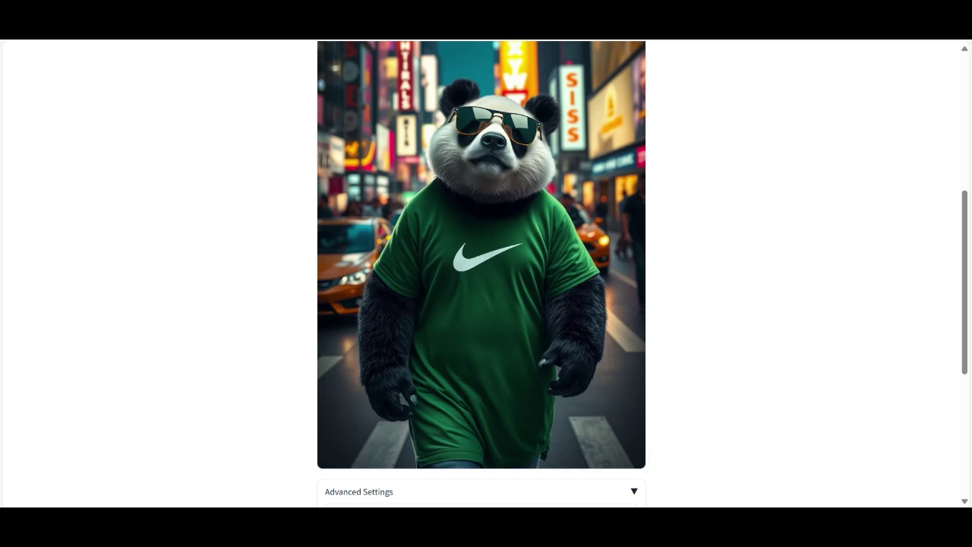
scroll(486, 273, up, 4)
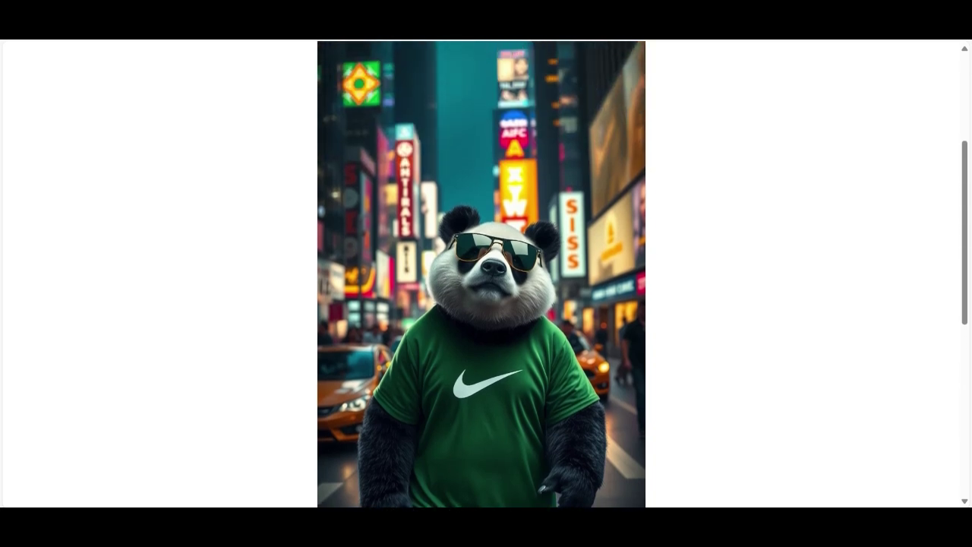
scroll(487, 273, down, 2)
Copy the FLUX panda image and paste it as the source image for Image to Video in Kling AI.
right_click(578, 123)
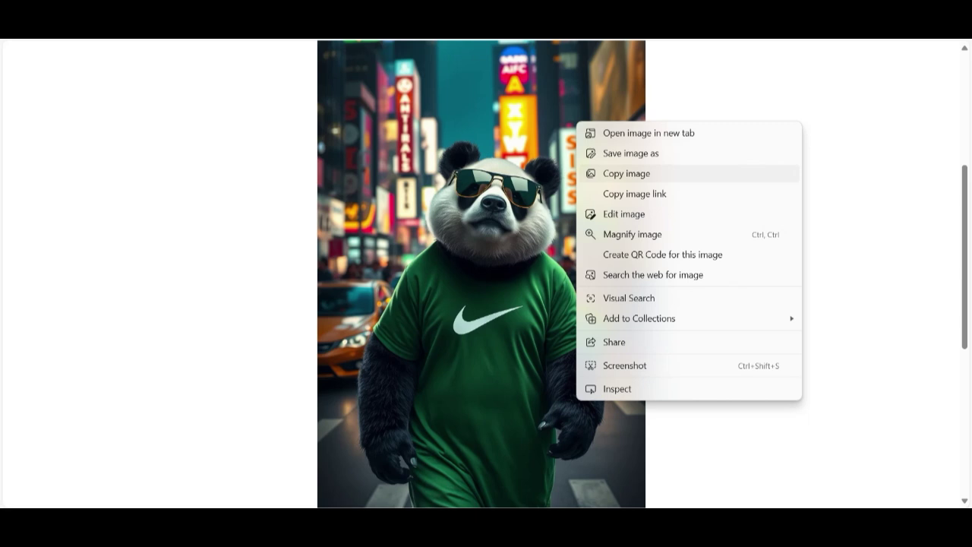
click(627, 174)
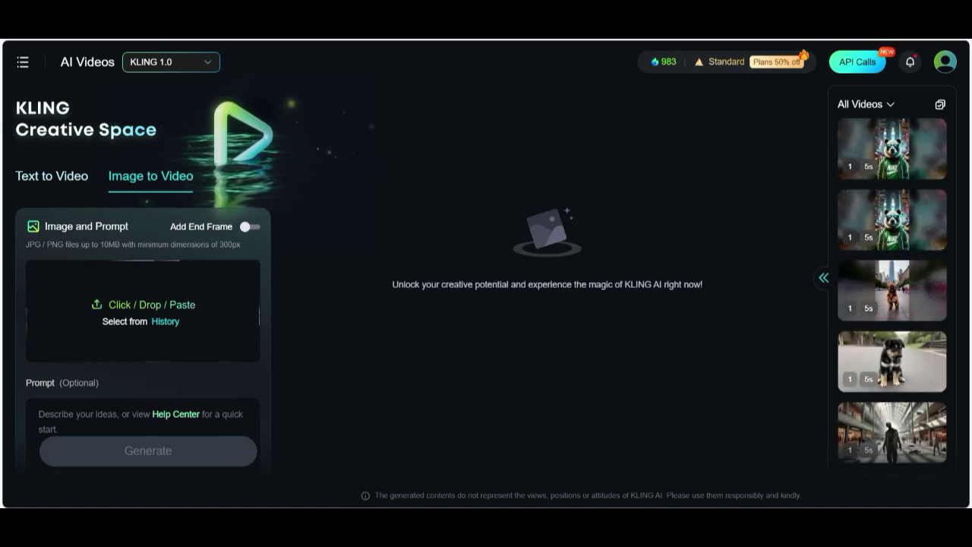
key(ctrl+v)
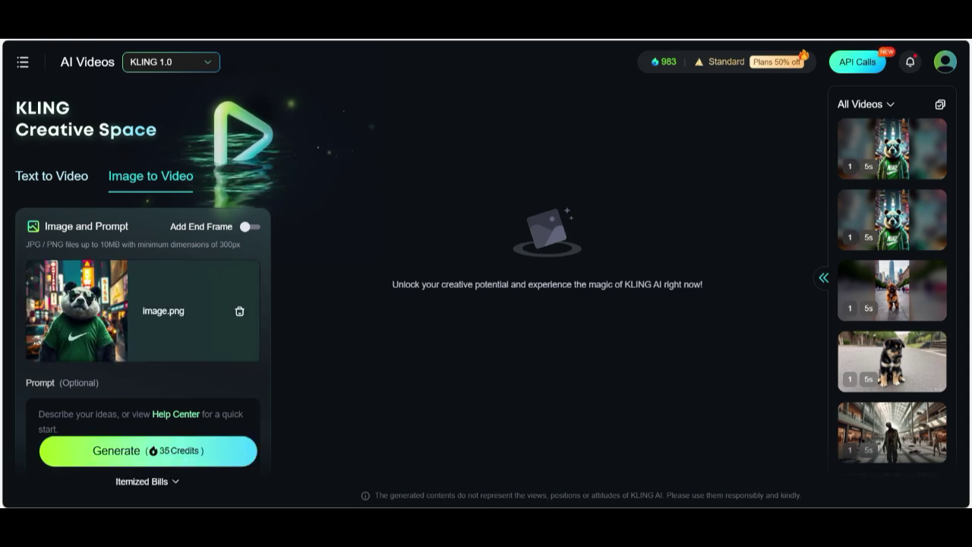
Switch the video generation to Standard Mode and review the remaining settings down to Camera Movement.
scroll(144, 304, down, 5)
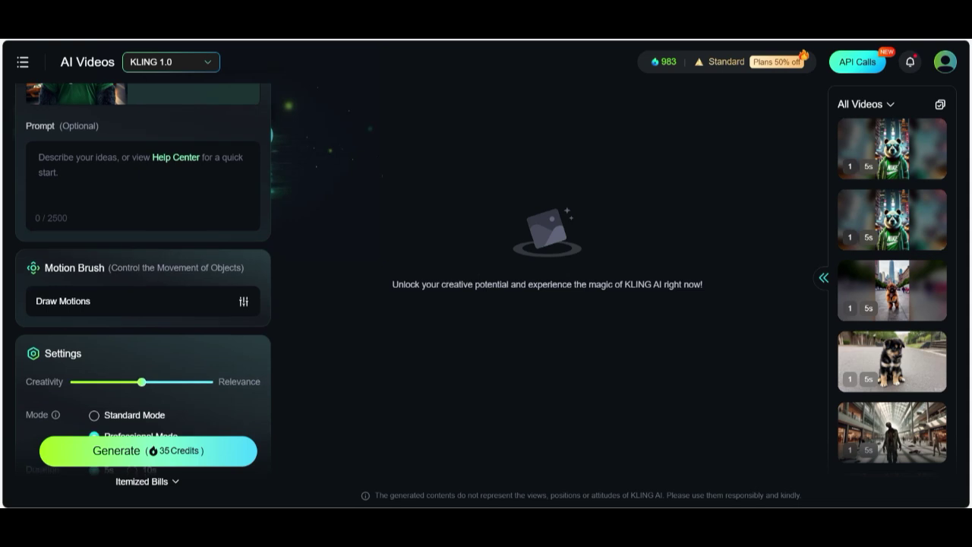
click(94, 355)
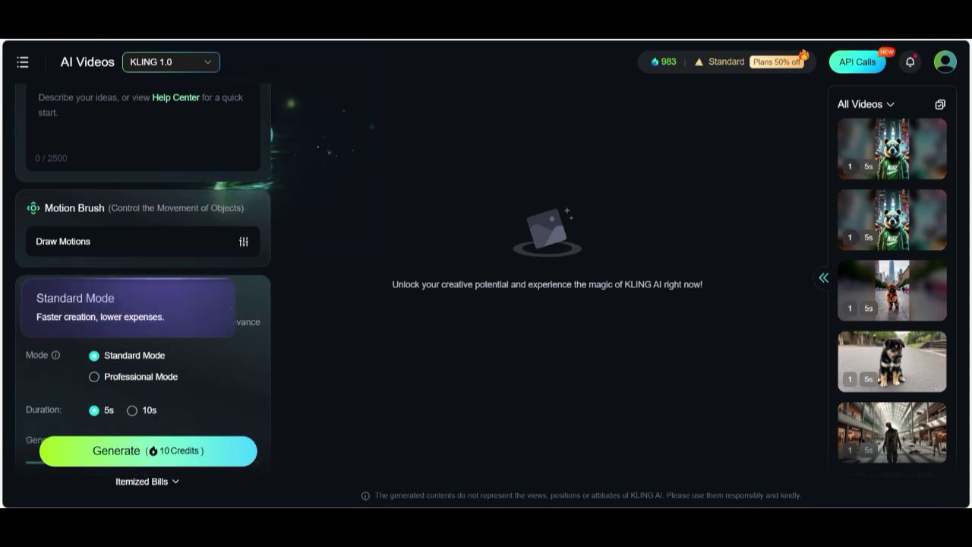
scroll(144, 304, down, 3)
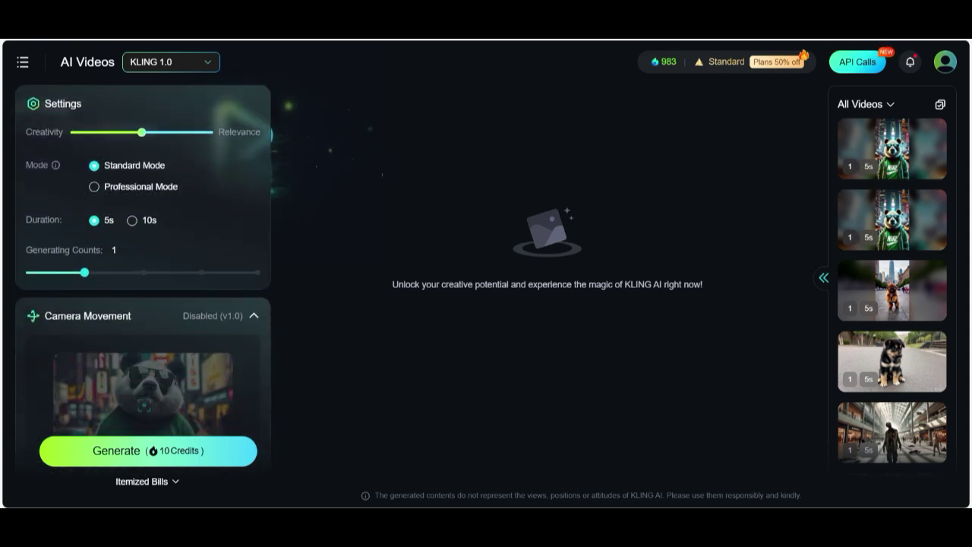
scroll(144, 304, down, 4)
Enter the prompt "The bear from the image is walking in the city" and generate the video.
scroll(144, 304, up, 5)
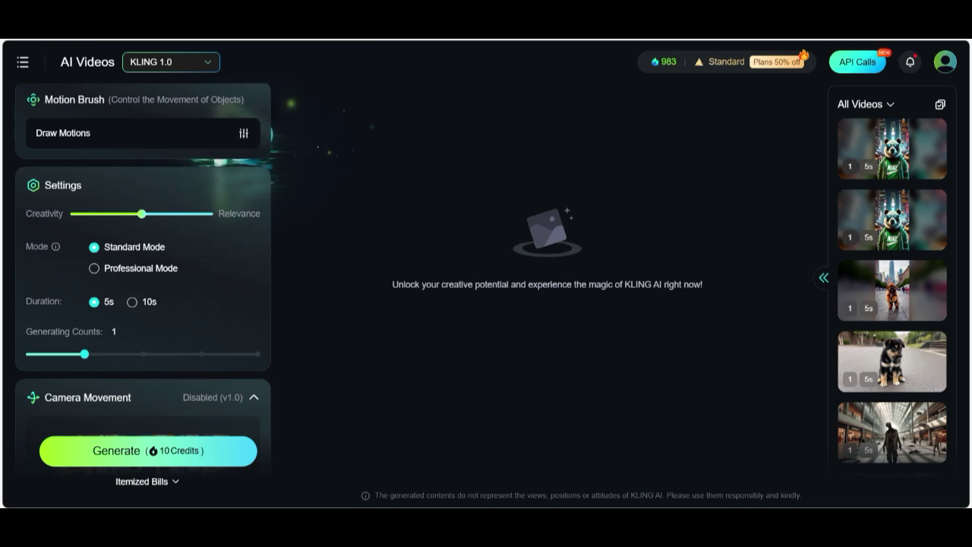
scroll(144, 304, up, 5)
scroll(143, 304, up, 1)
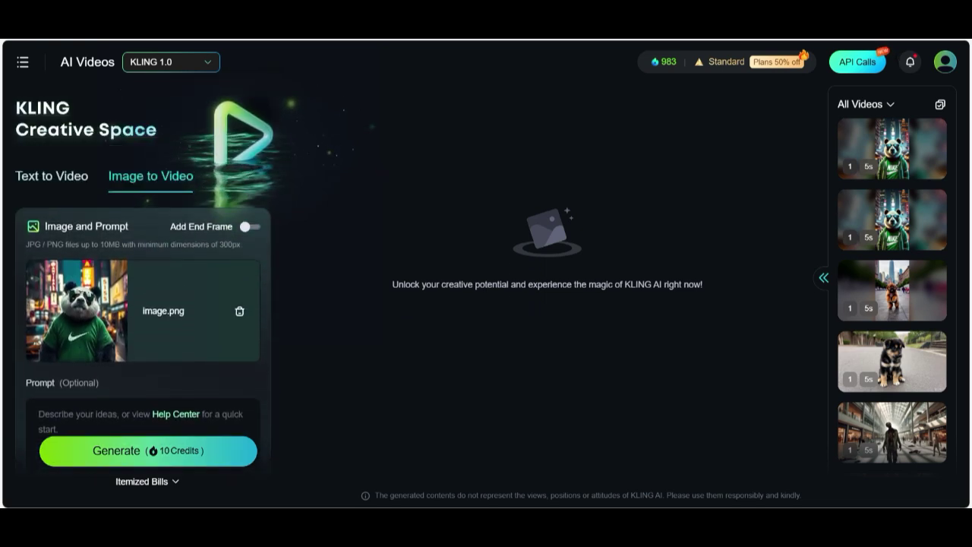
scroll(143, 364, down, 3)
scroll(144, 364, up, 2)
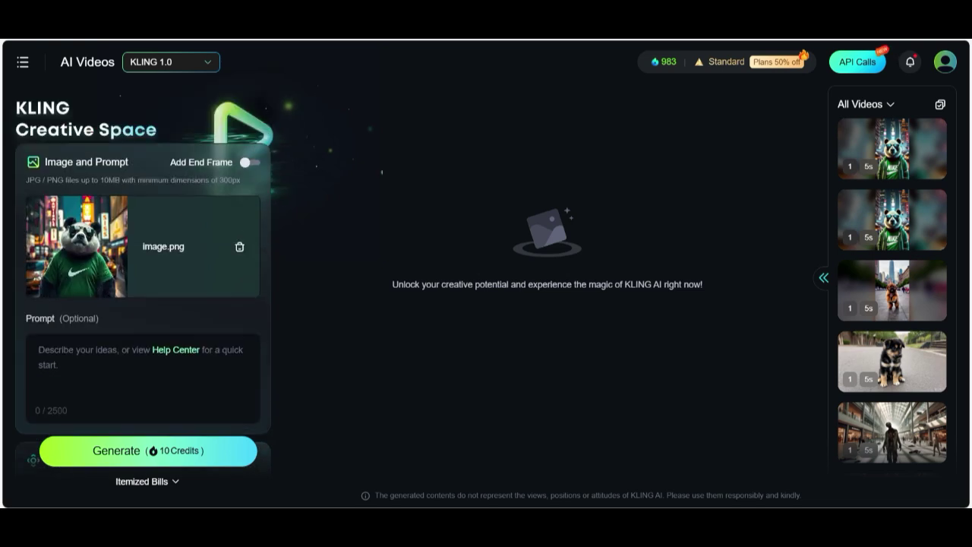
click(144, 368)
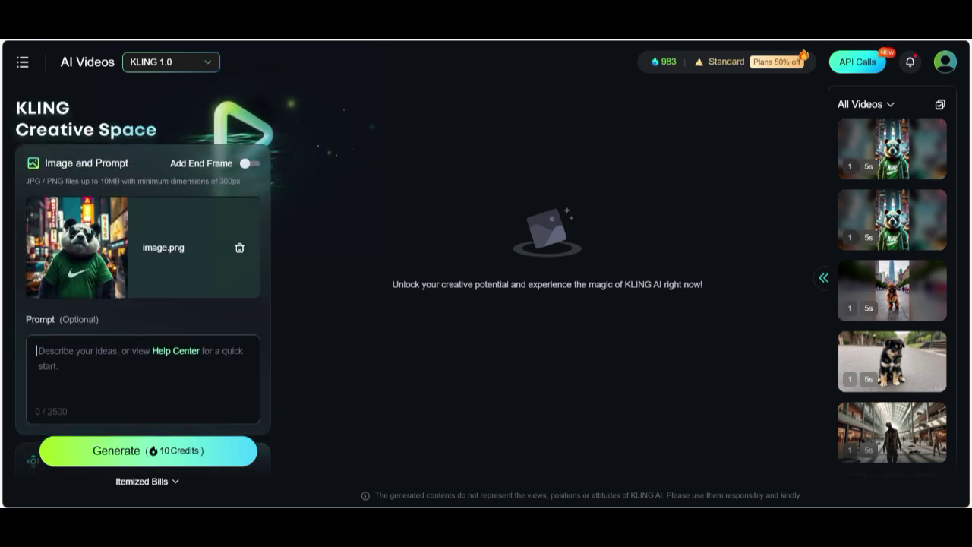
text(The bea)
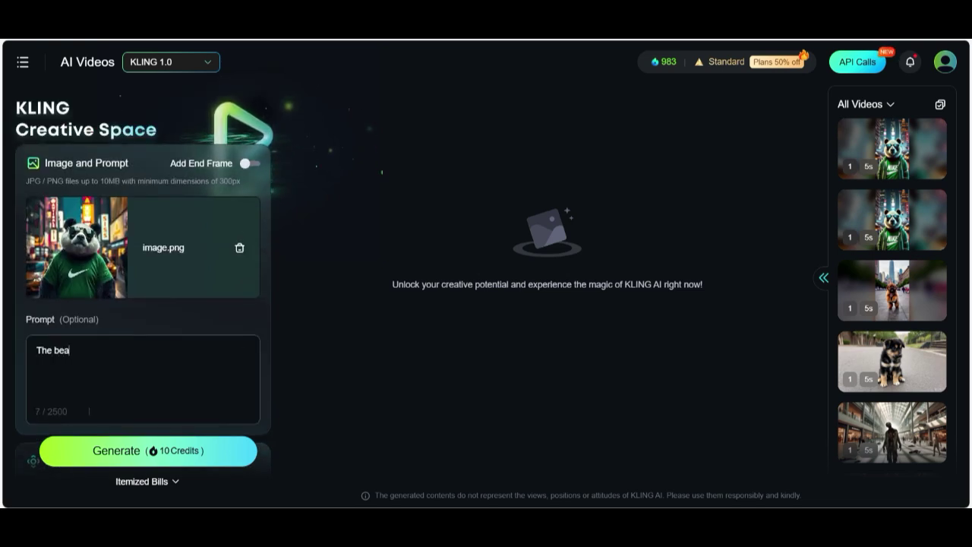
text(r from the ima)
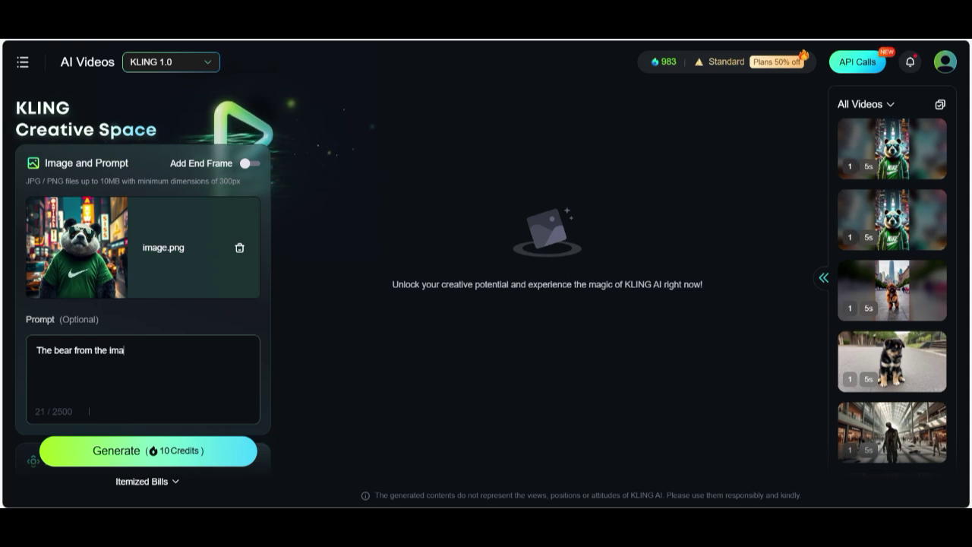
text(ge is walking)
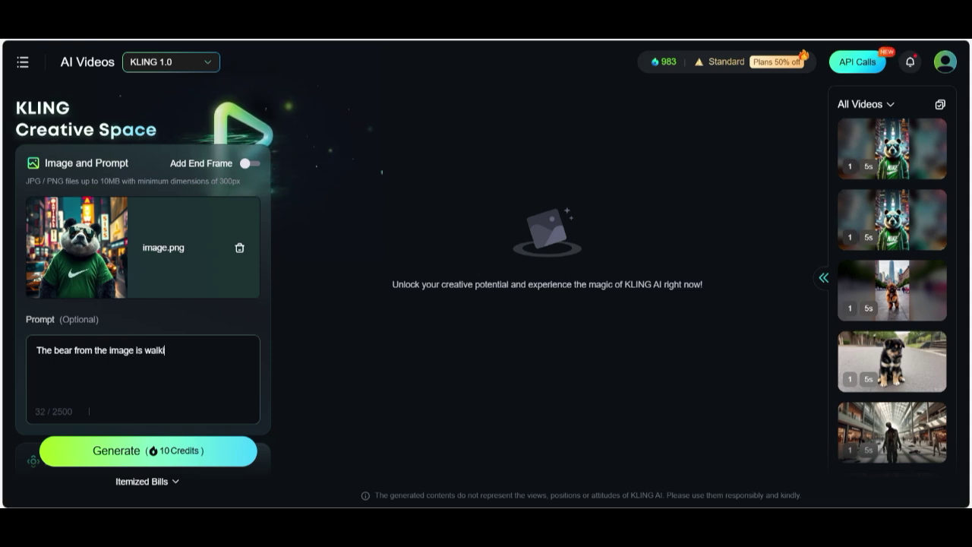
text( in )
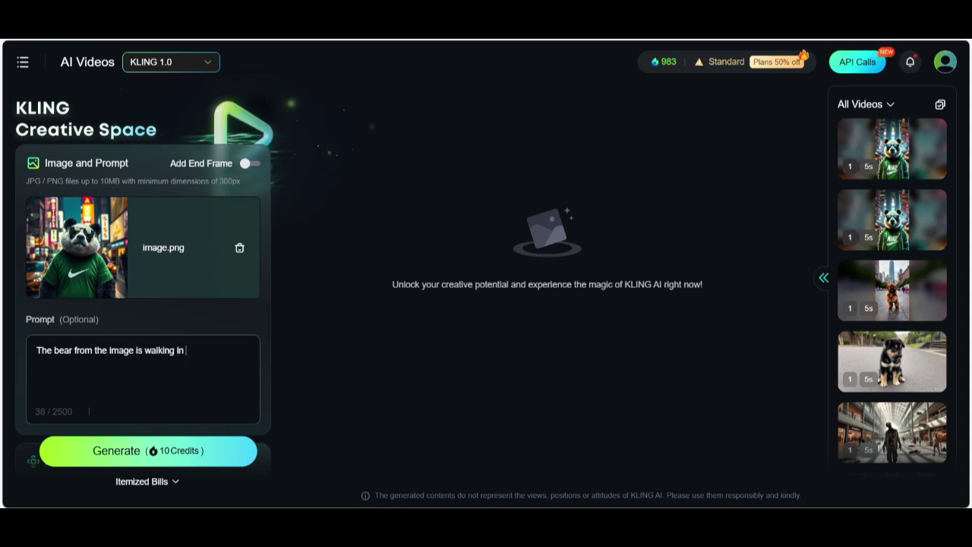
text(the city)
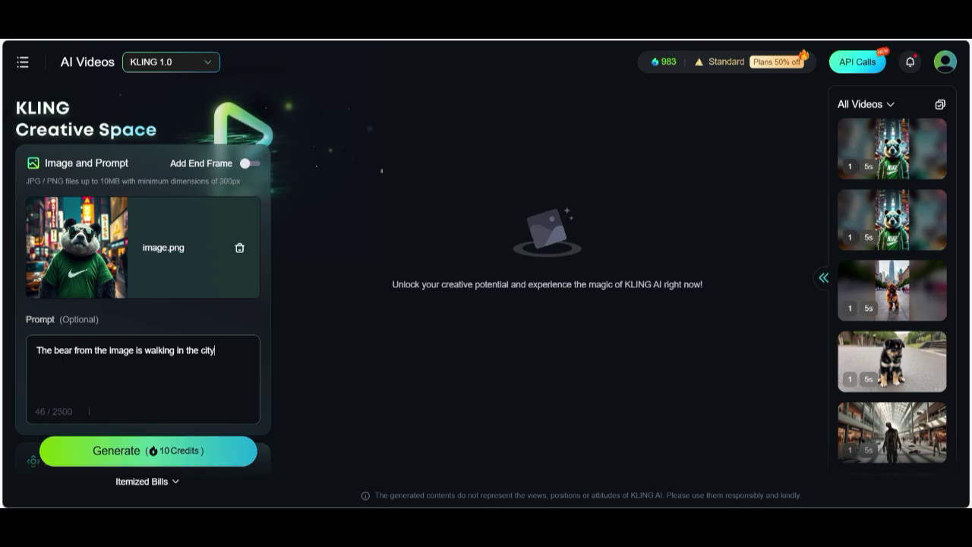
click(148, 450)
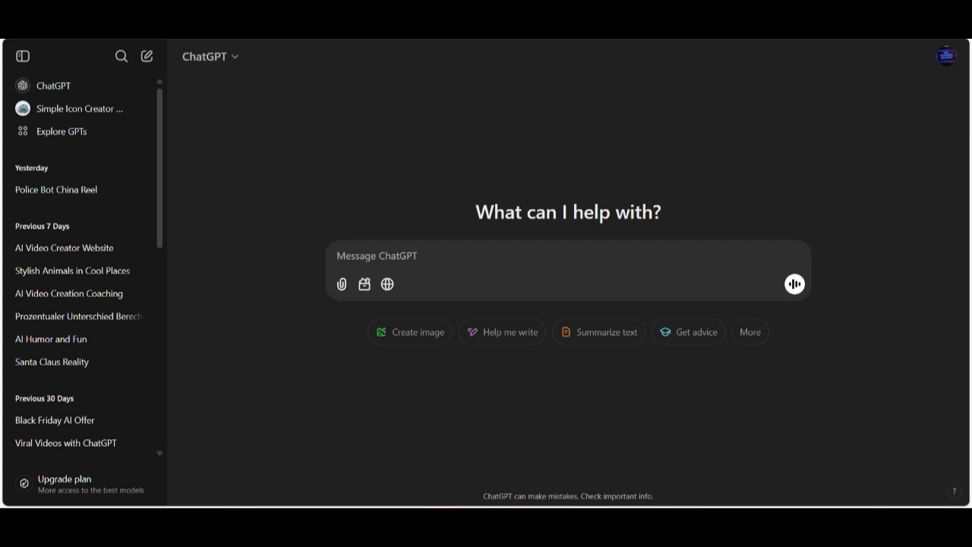
Ask ChatGPT: "Please create 10 image prompts with cool and realistic animals, with cool and stylish clothes, in cool places, insanely realistic,".
text(P)
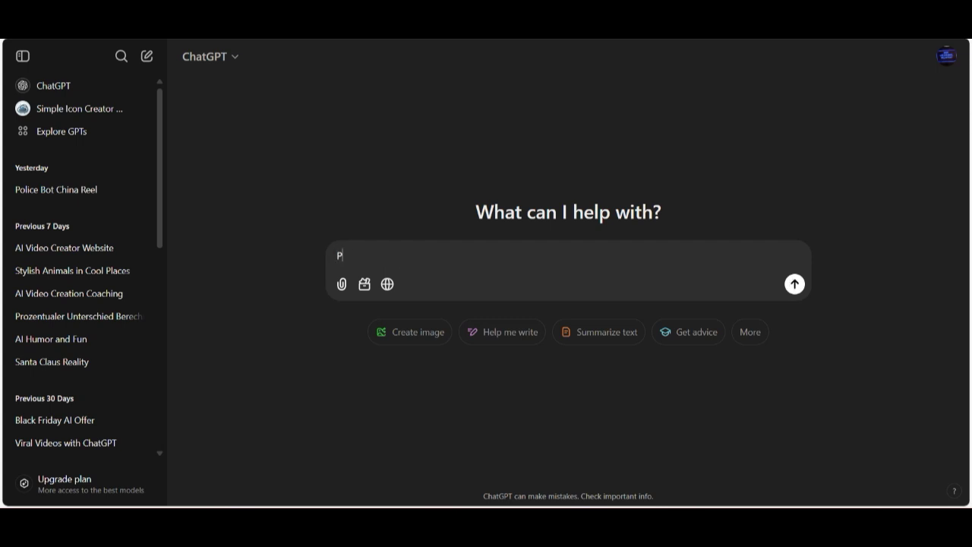
text(lease create )
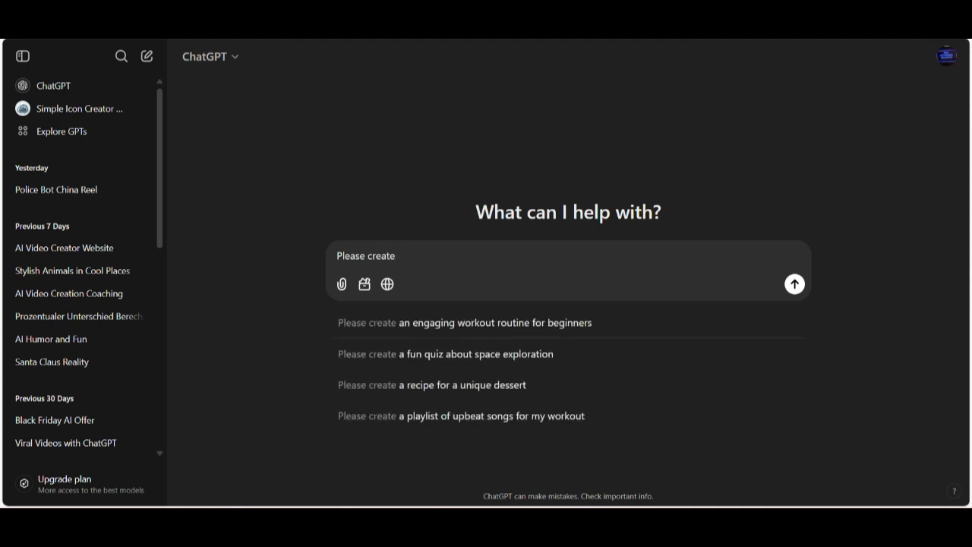
text(10 image prompts)
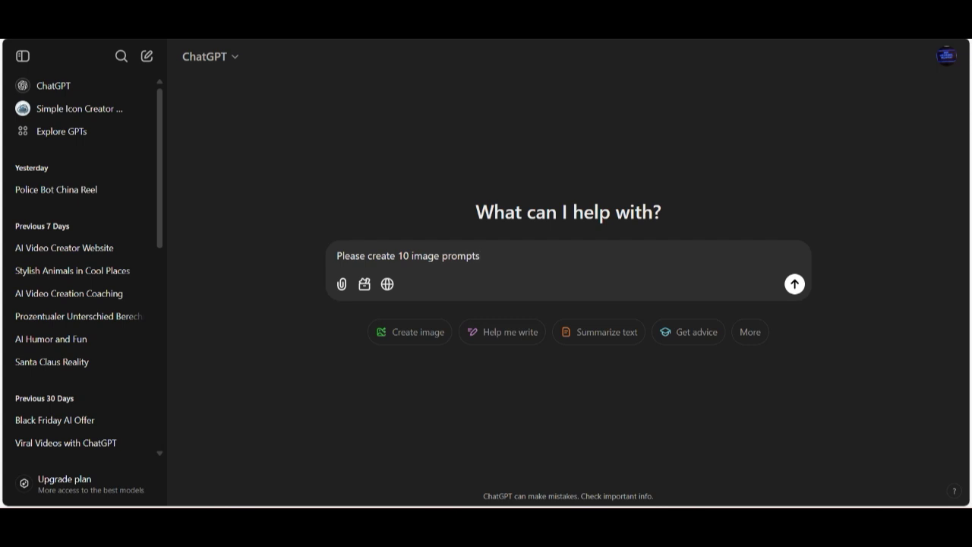
text( with cool and realistic animals)
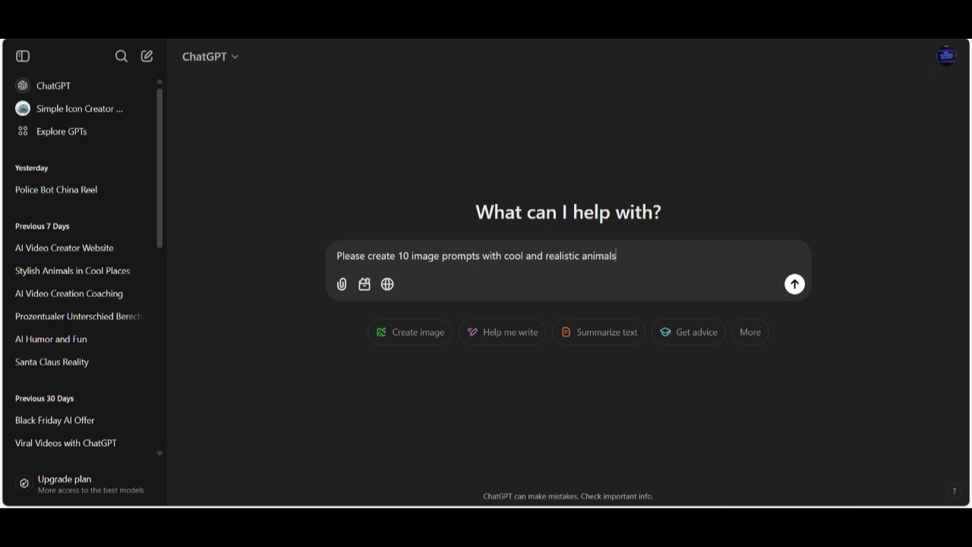
text(, with cool and stylish)
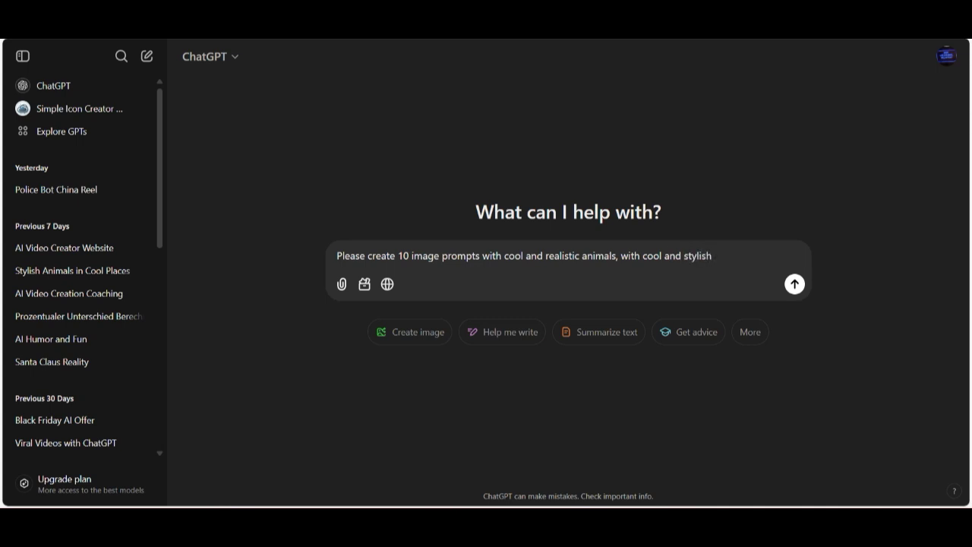
text( clothes, in cool places, insane)
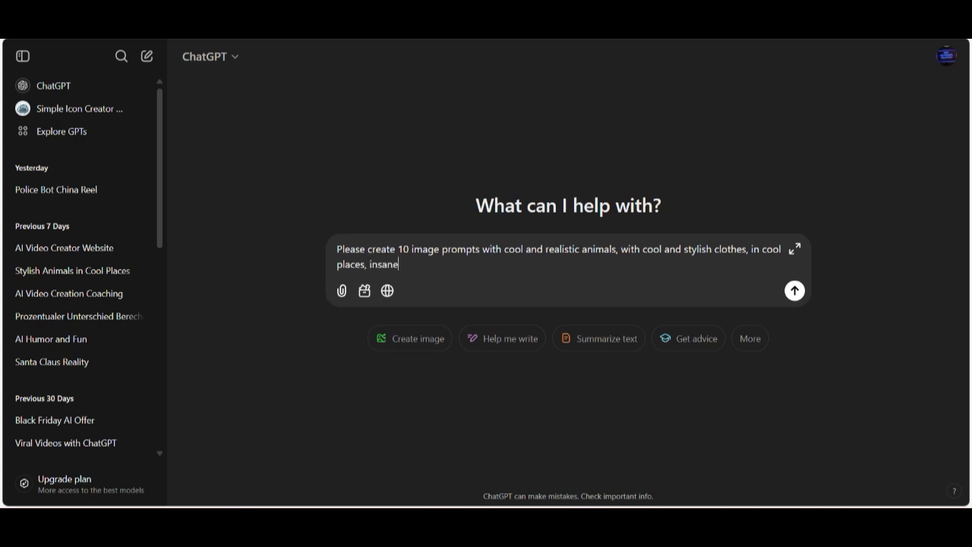
text(ly realistic,)
key(Return)
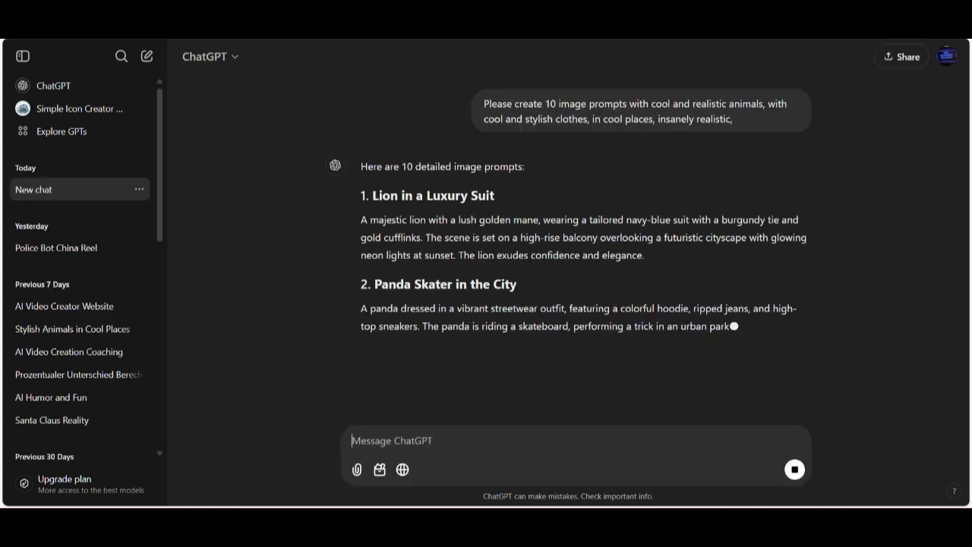
Copy the "Lion in a Luxury Suit" prompt text into FLUX.1 [schnell] and generate the image.
scroll(577, 250, down, 8)
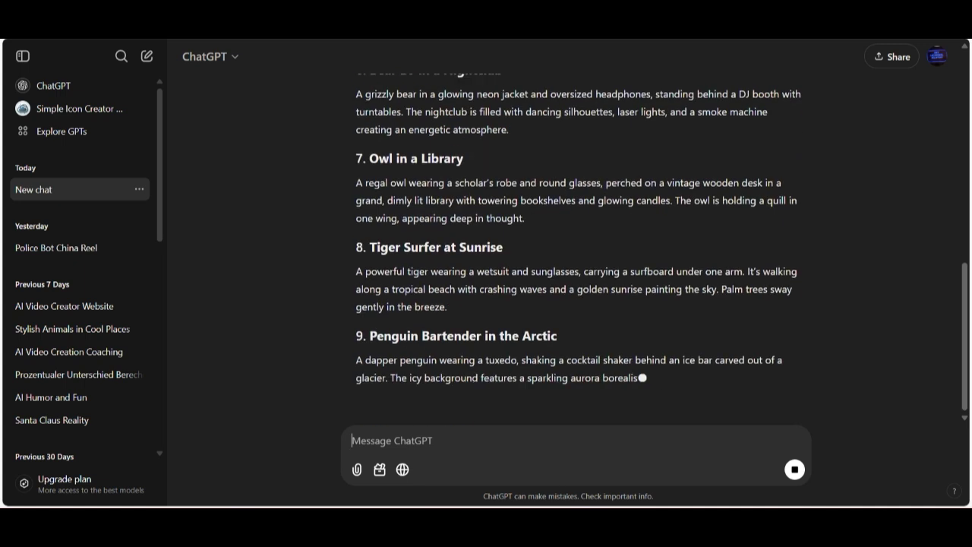
scroll(577, 251, up, 10)
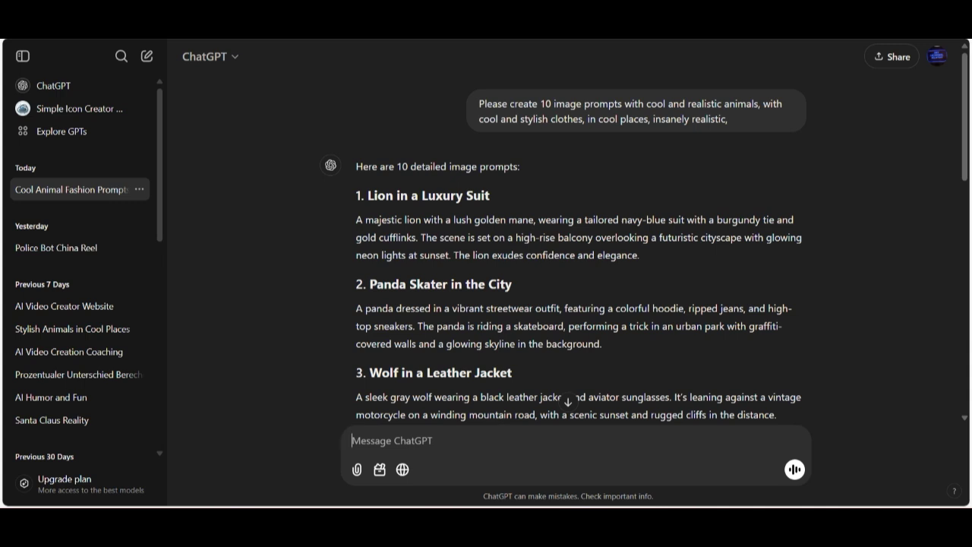
drag(641, 256, 356, 219)
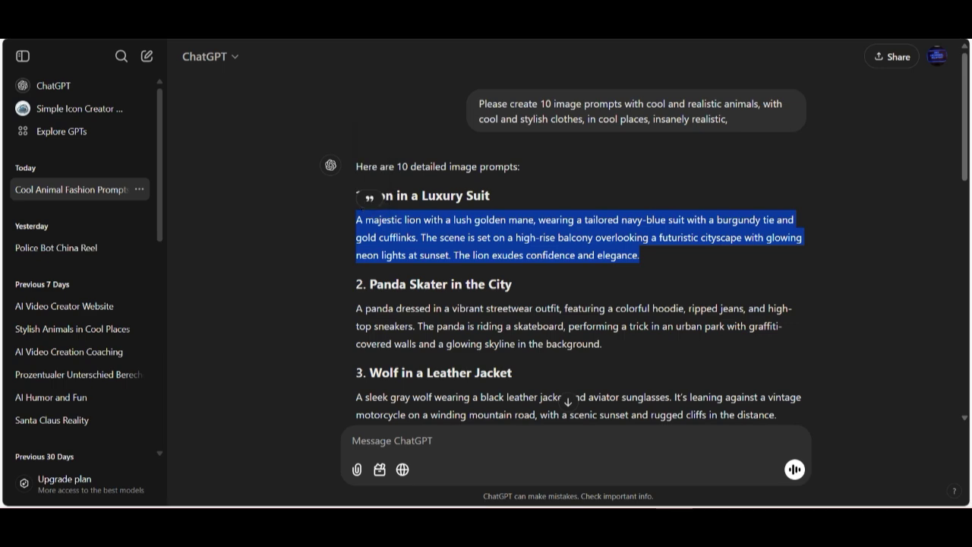
key(ctrl+Tab)
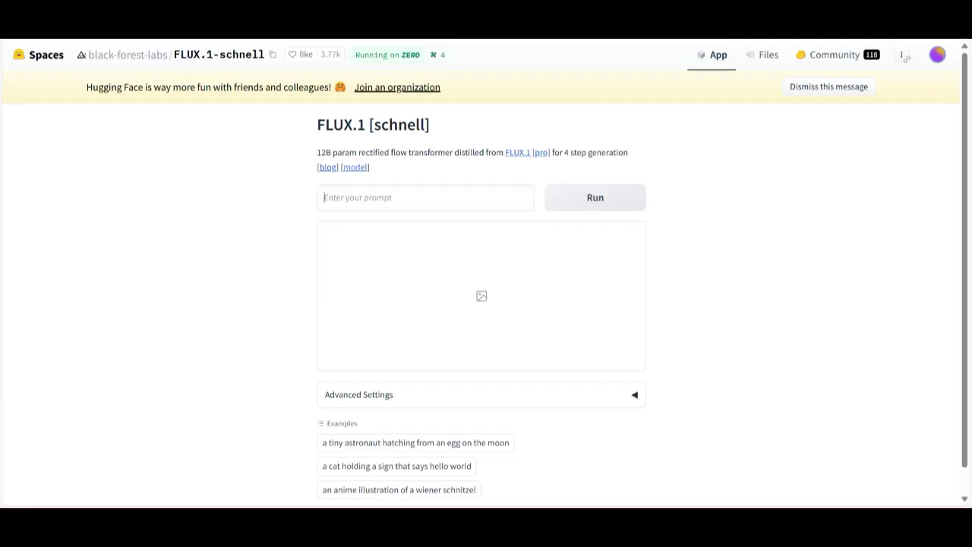
key(ctrl+v)
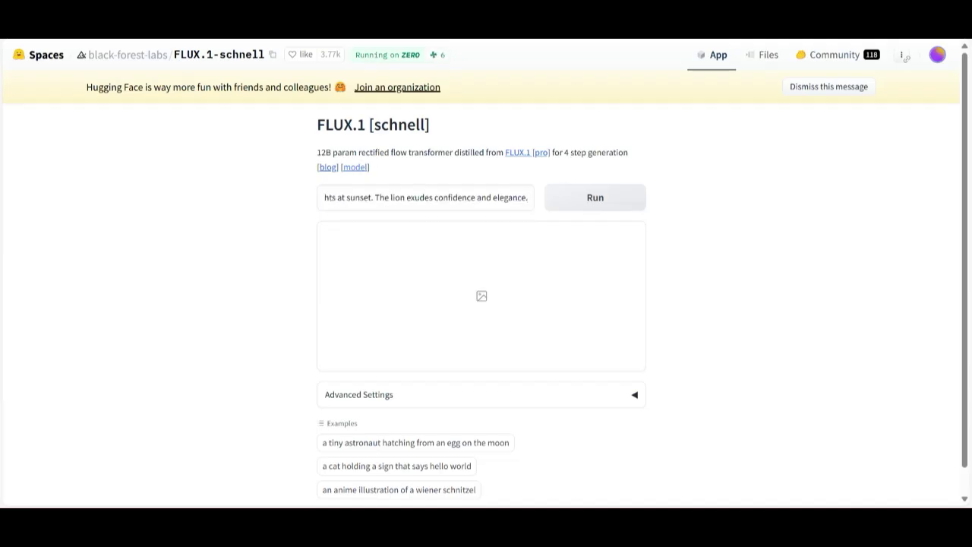
key(Return)
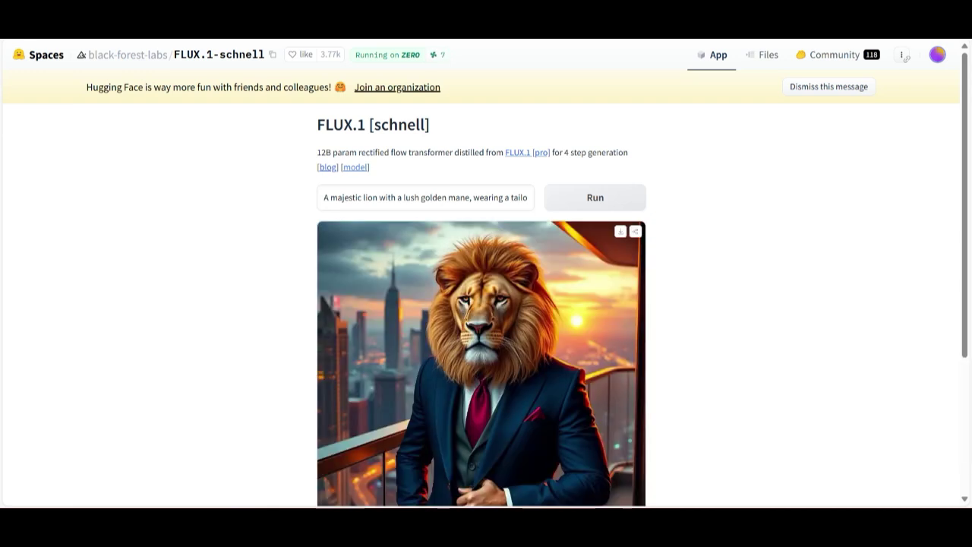
scroll(486, 289, down, 2)
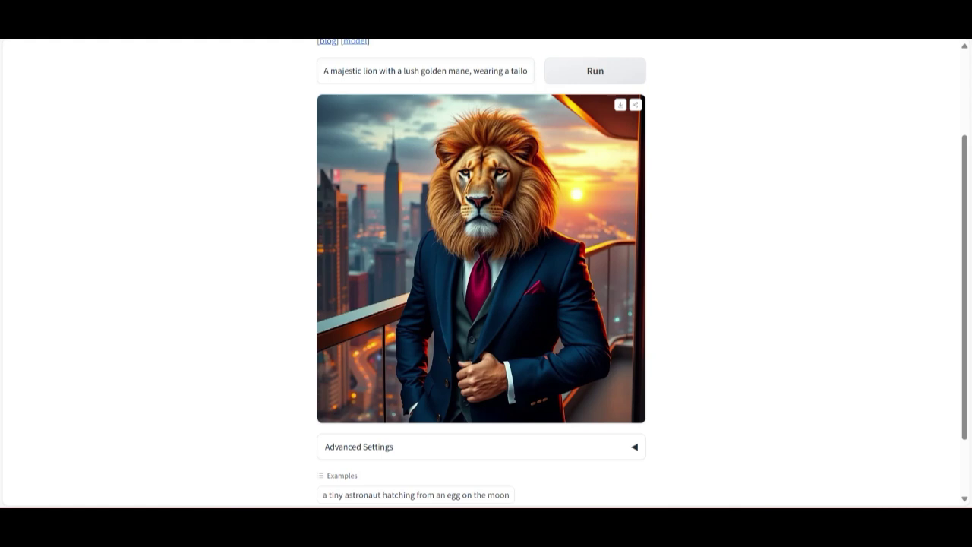
Append "with realistic lion paws, insanely realistic," to the end of the lion prompt in FLUX.1 [schnell].
scroll(486, 289, up, 2)
triple_click(422, 197)
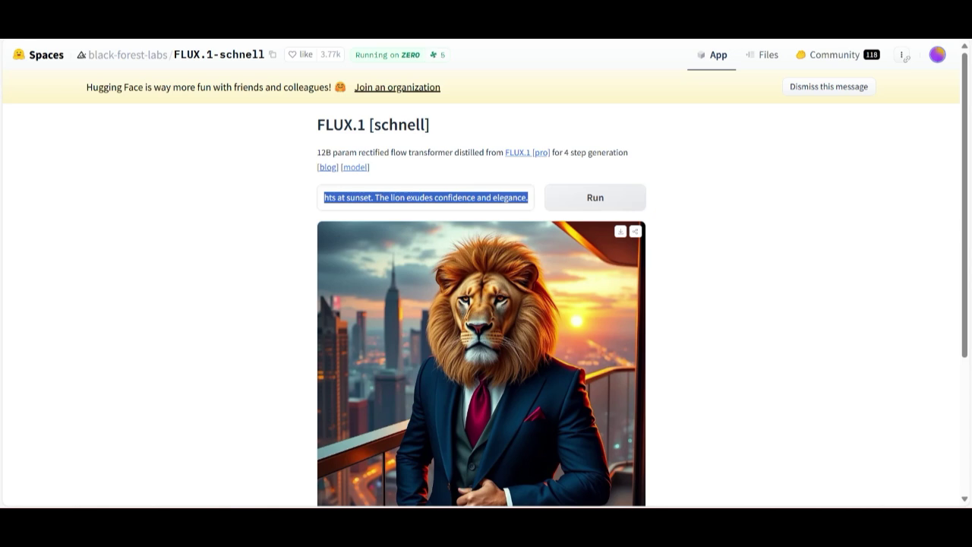
click(462, 197)
drag(475, 198, 481, 198)
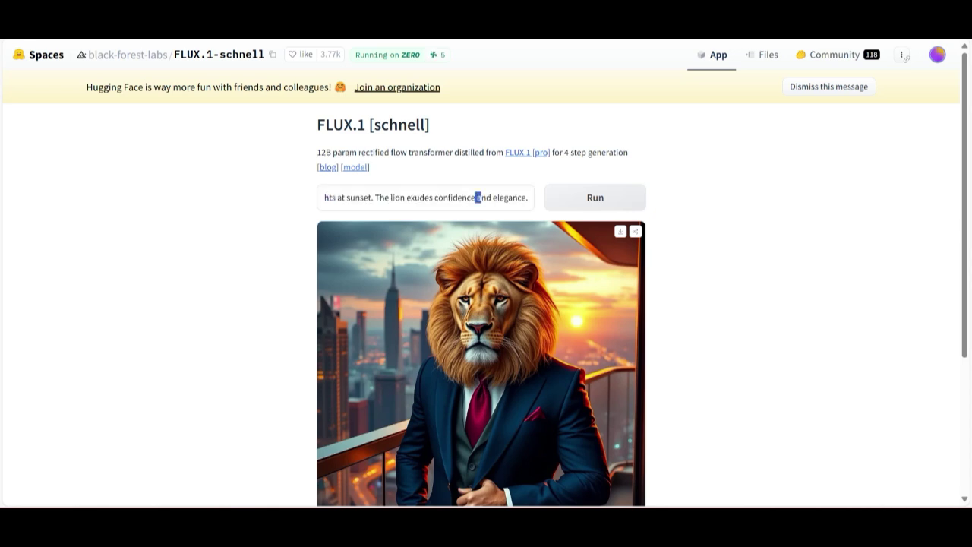
click(528, 197)
text(with realistic hands)
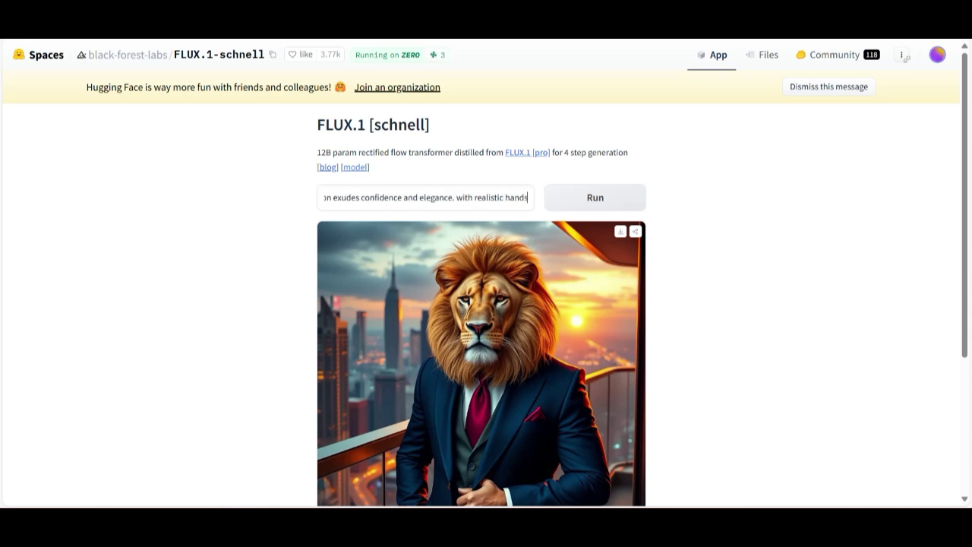
key(BackSpace)
key(BackSpace)
key(BackSpace)
key(BackSpace)
key(BackSpace)
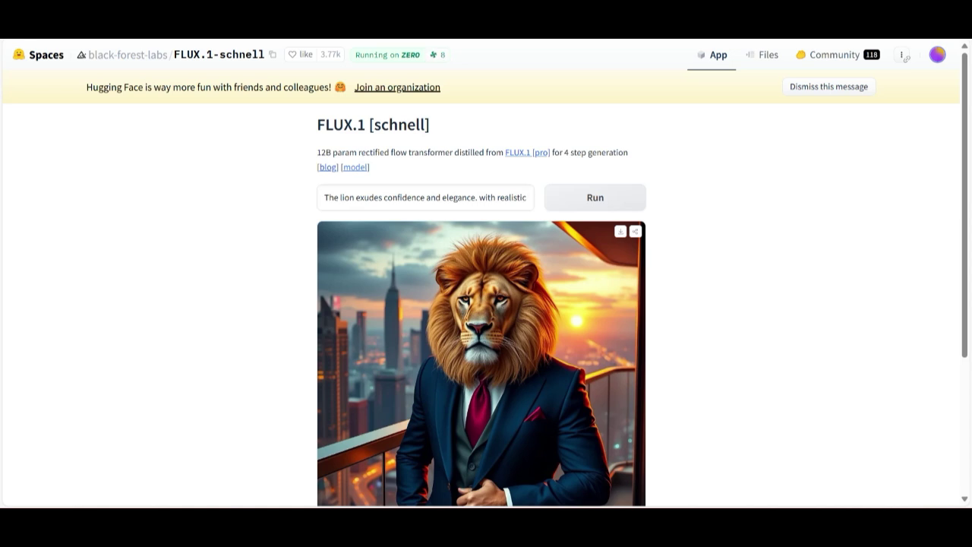
text(lion)
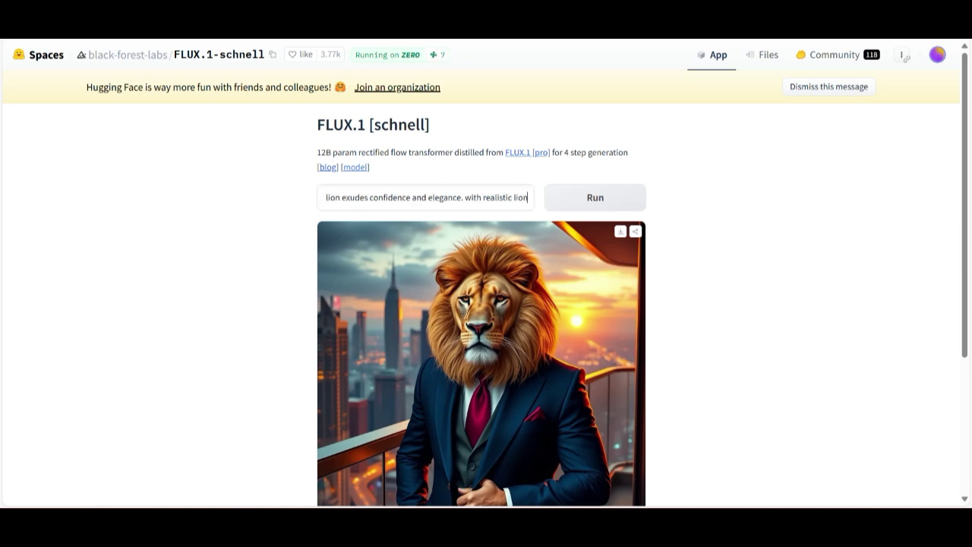
text( paws)
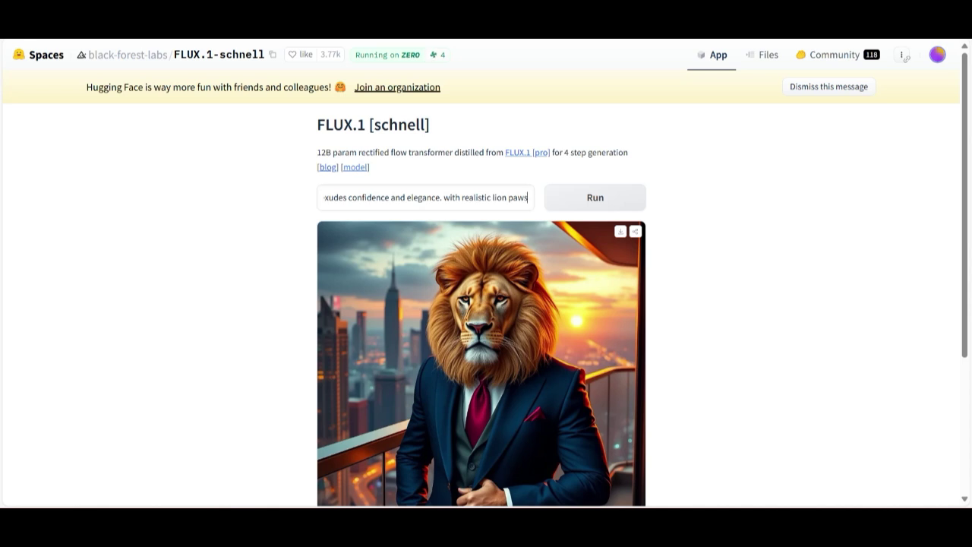
text(, ins)
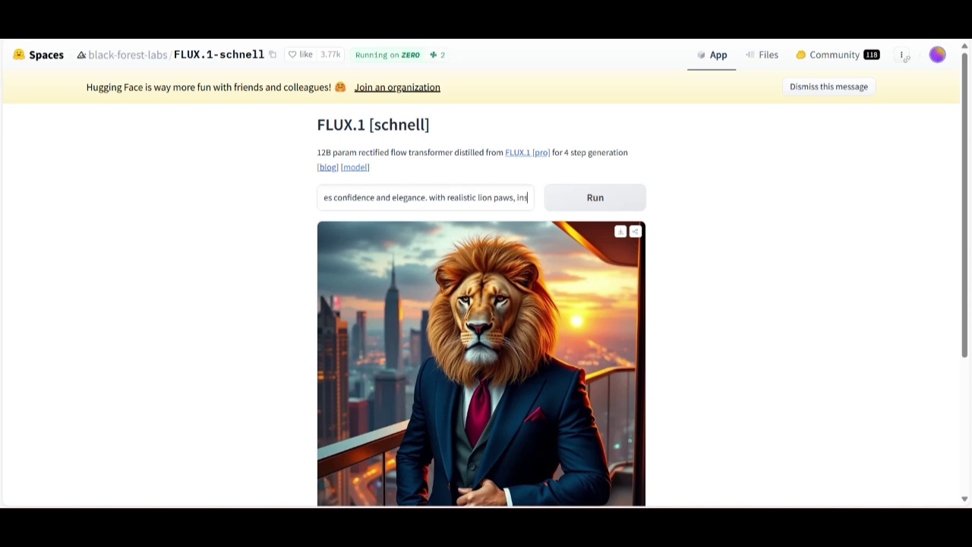
text(anely realistic)
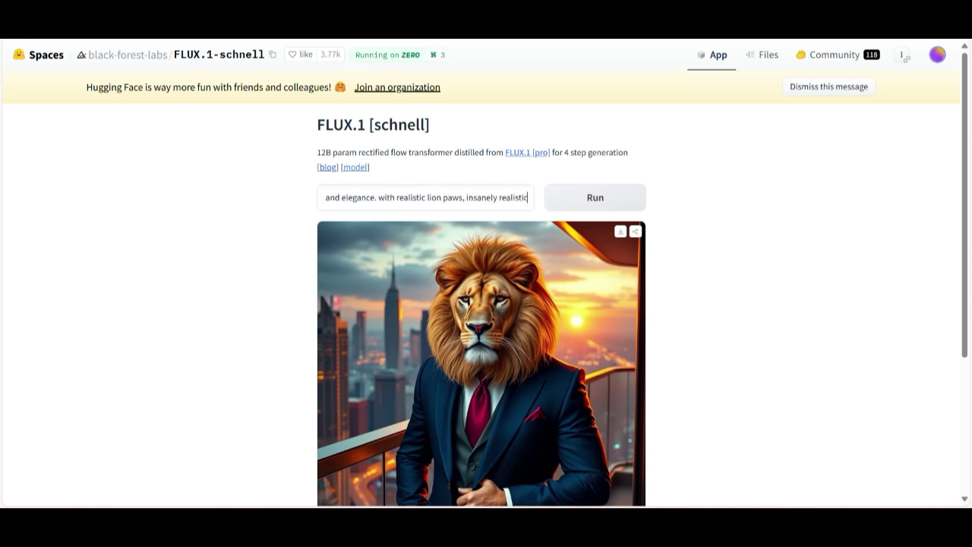
text(,)
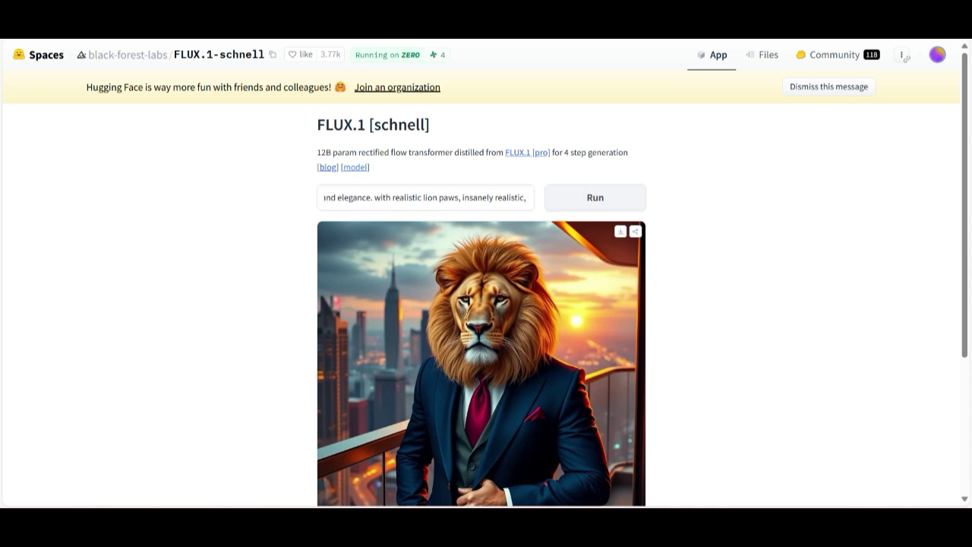
Regenerate the lion image from the extended prompt and download the result.
key(Return)
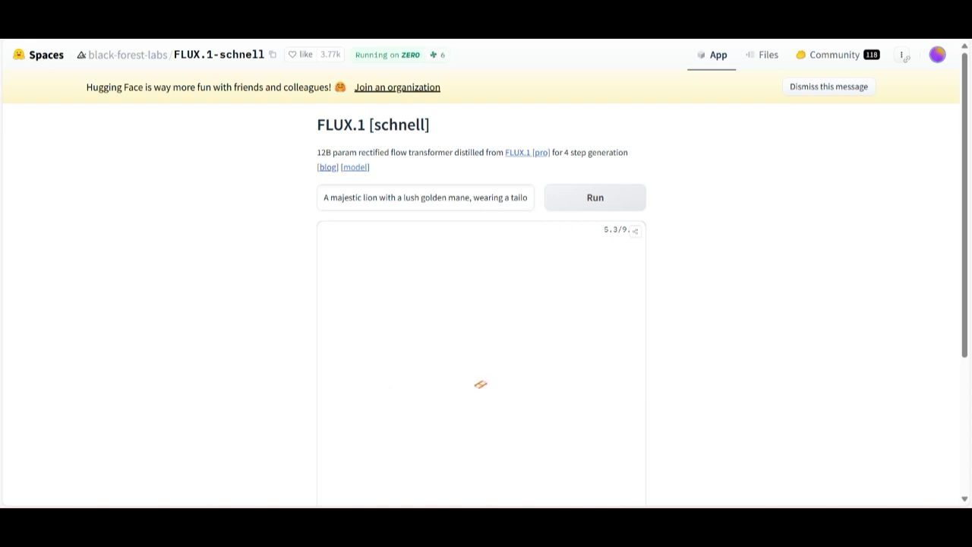
scroll(486, 303, down, 2)
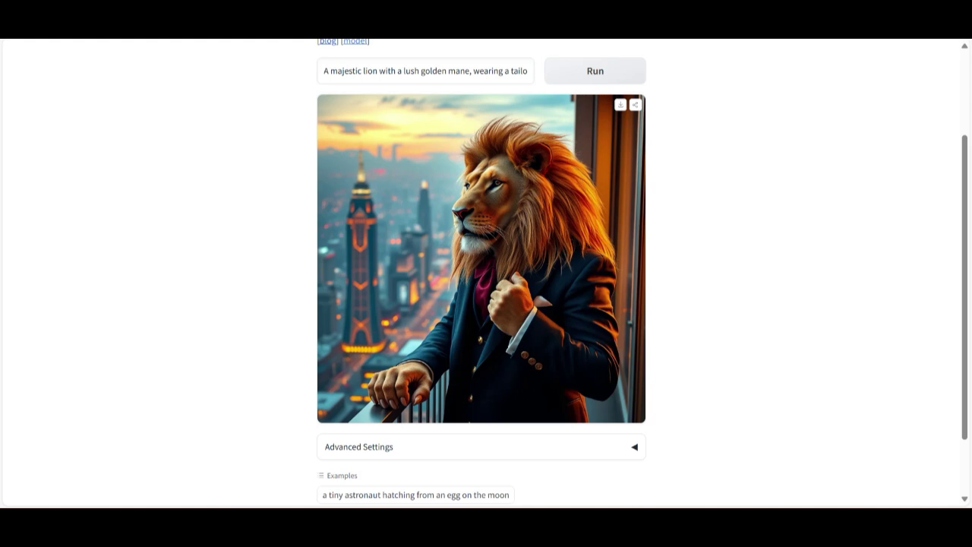
click(621, 104)
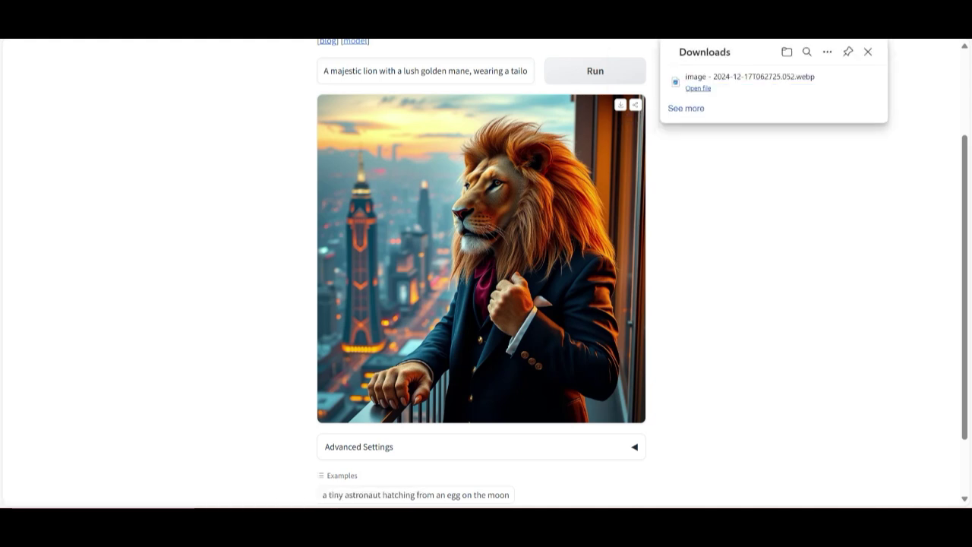
Switch back to ChatGPT and review the list of ten animal image prompts.
key(alt+Tab)
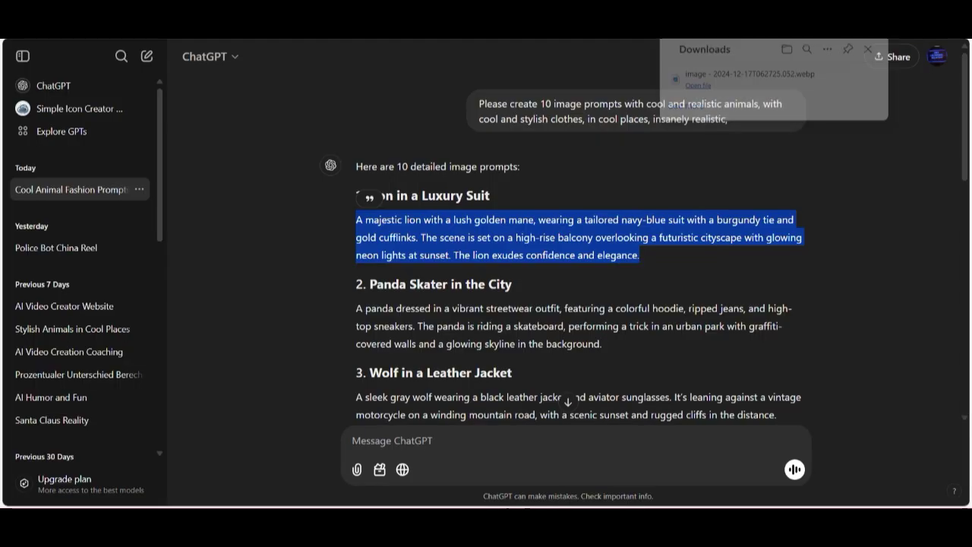
scroll(577, 266, down, 3)
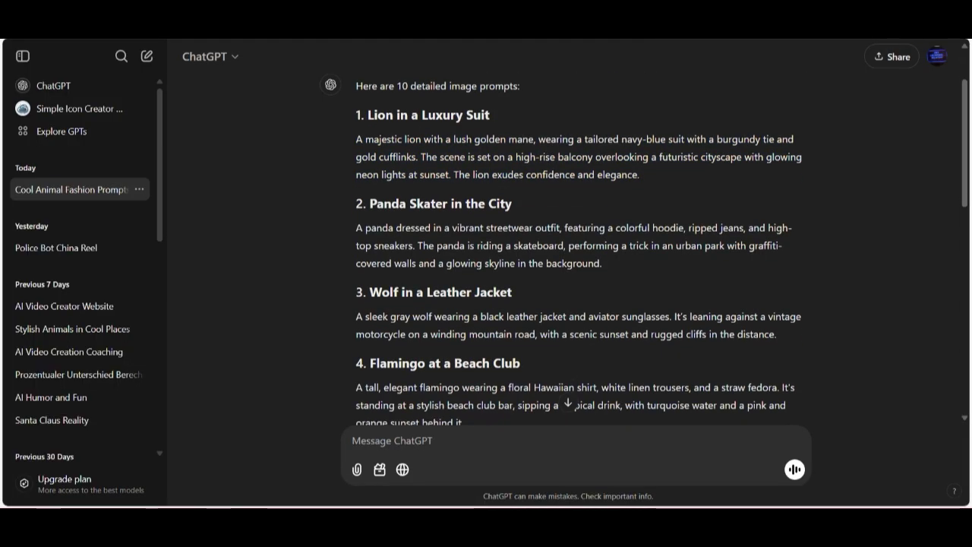
scroll(577, 251, down, 2)
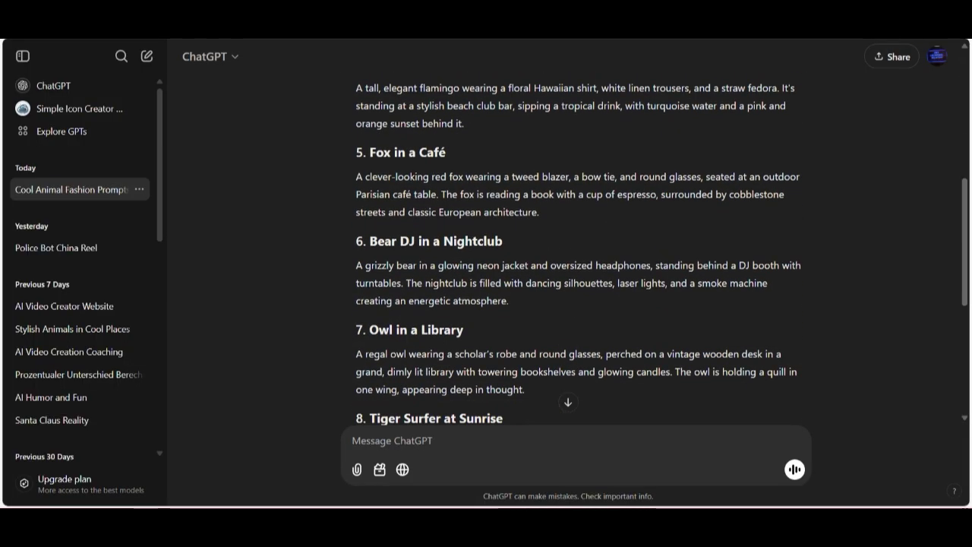
scroll(577, 250, down, 2)
scroll(577, 251, up, 7)
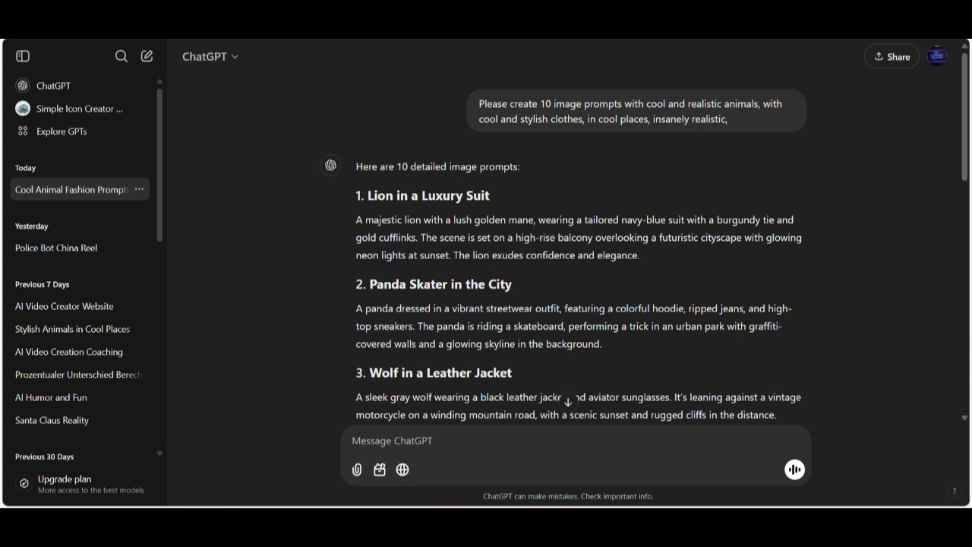
scroll(577, 259, down, 1)
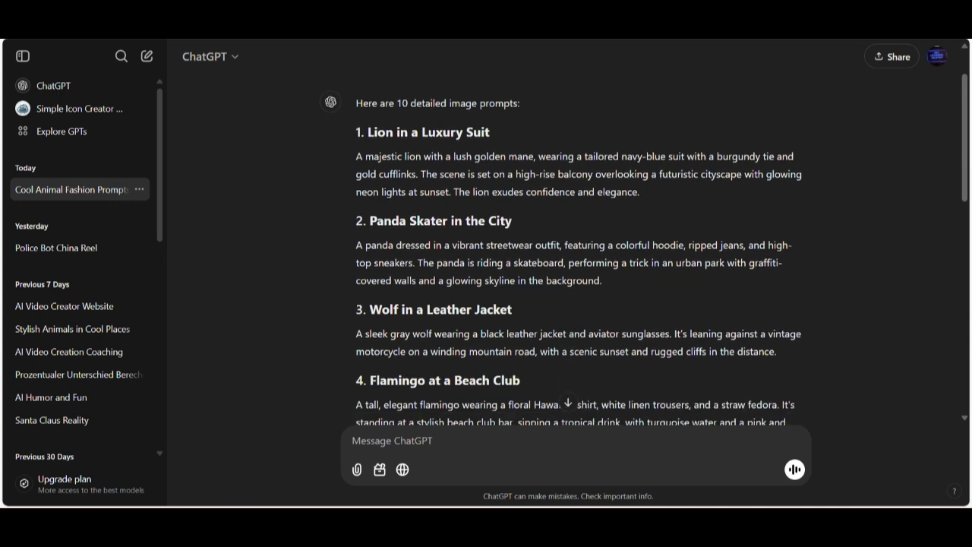